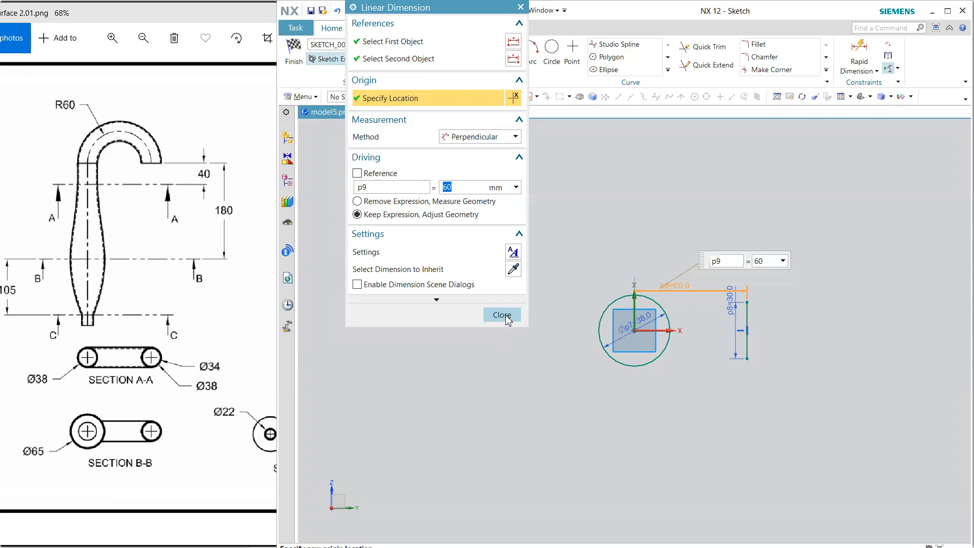
Finish the sketch and revolve its 38 mm circle 180° about the vertical line as a sheet body, reversing the axis direction
click(506, 316)
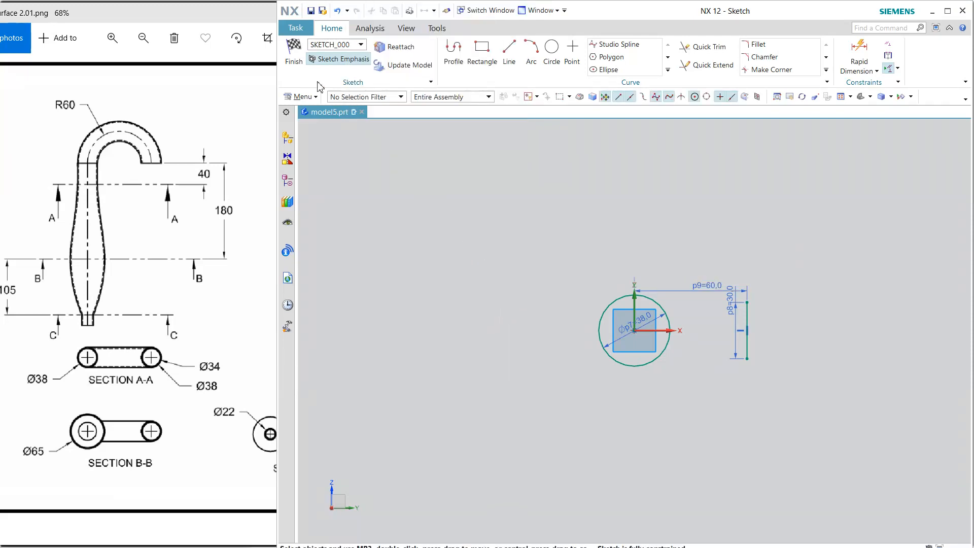
click(294, 51)
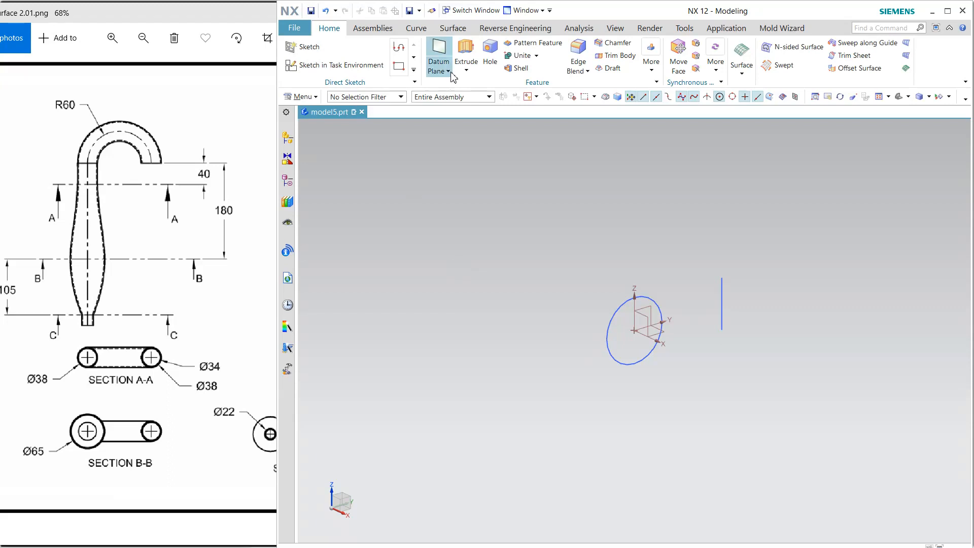
click(466, 70)
click(475, 106)
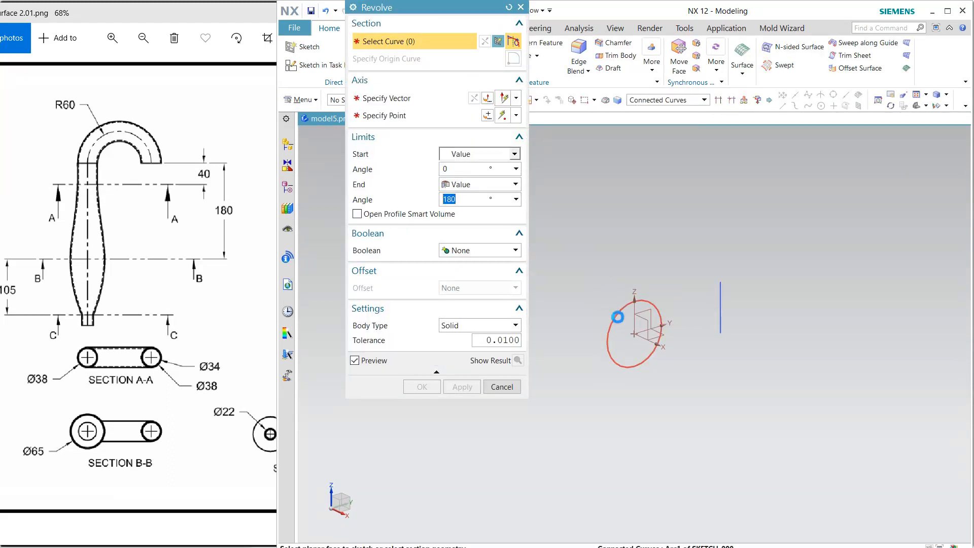
click(617, 316)
click(452, 103)
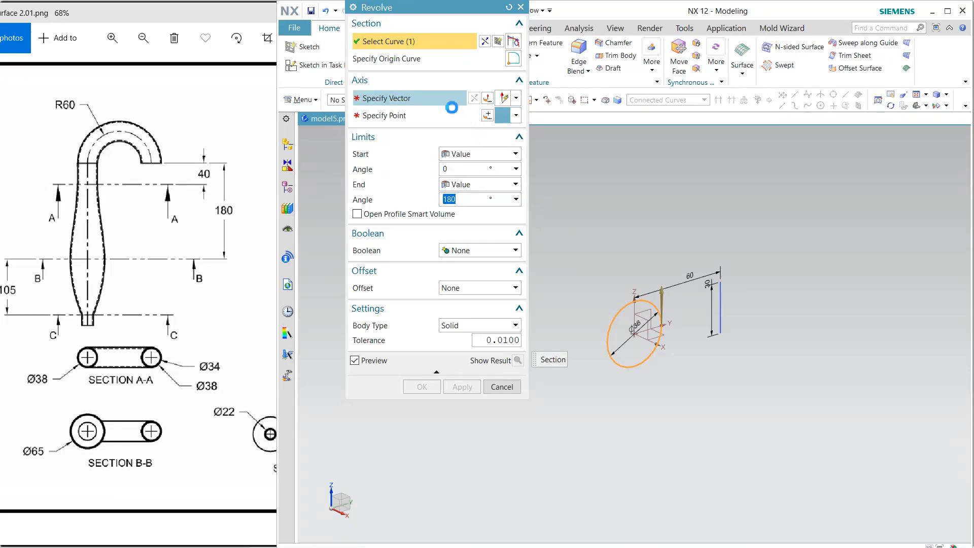
click(721, 299)
click(474, 98)
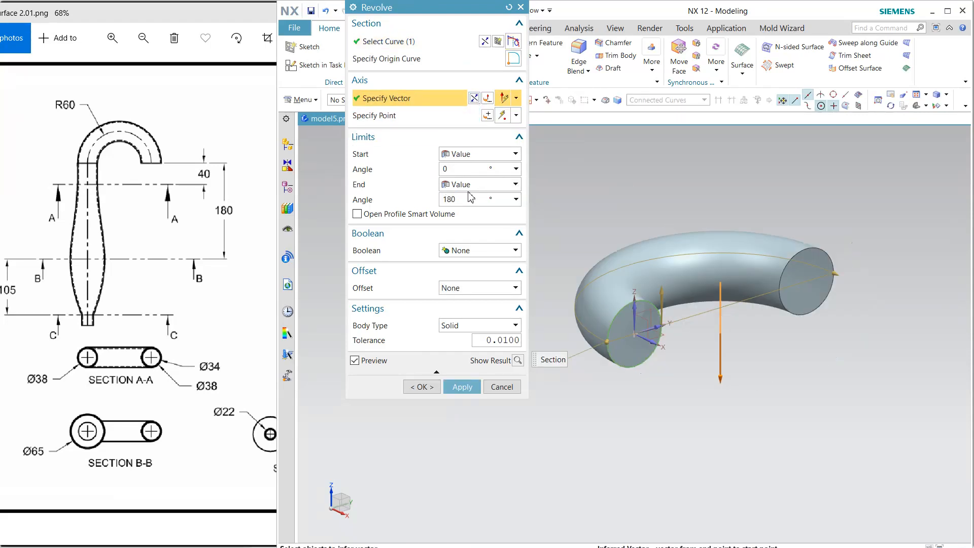
click(479, 326)
click(477, 345)
click(453, 387)
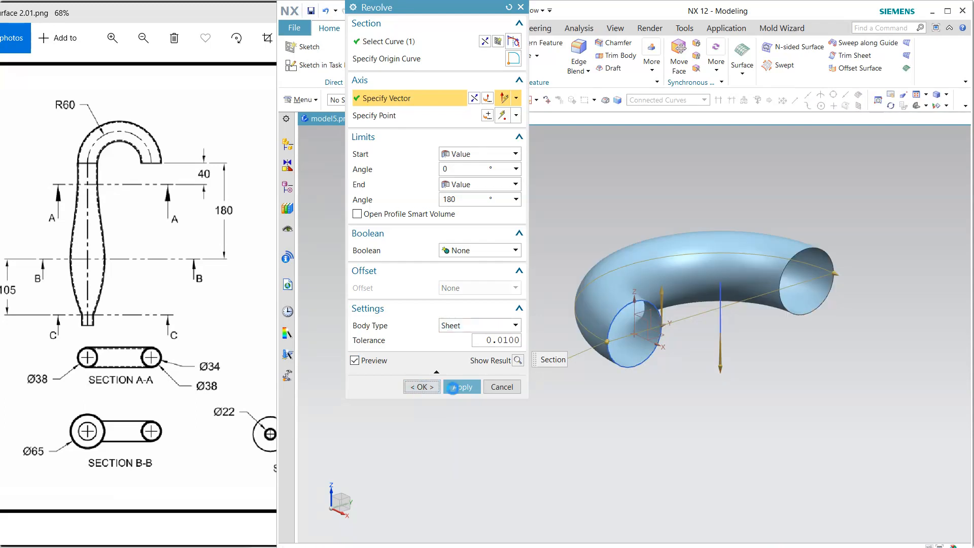
Extrude the 38 mm circle 40 mm straight out from the bend as a sheet body with Boolean set to None
middle_drag(646, 398, 576, 353)
click(466, 55)
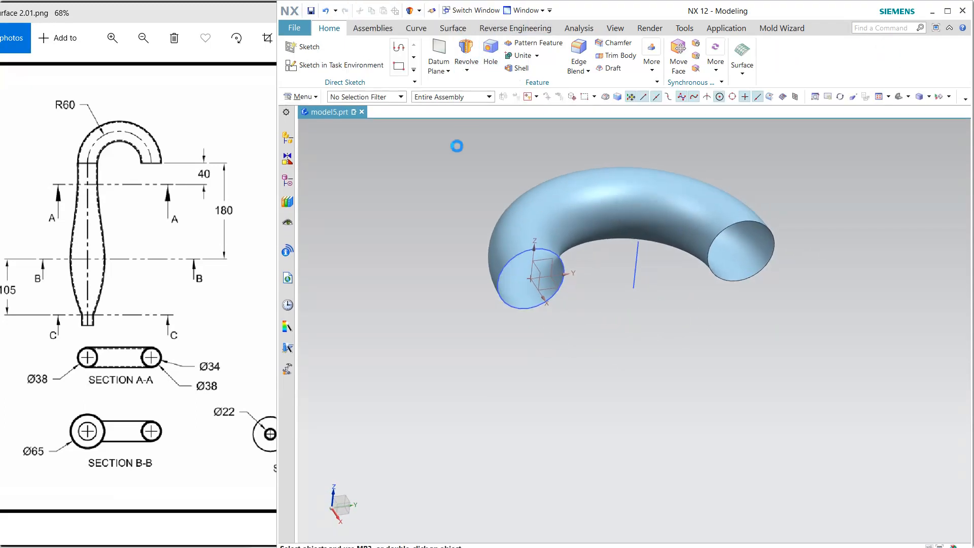
click(545, 308)
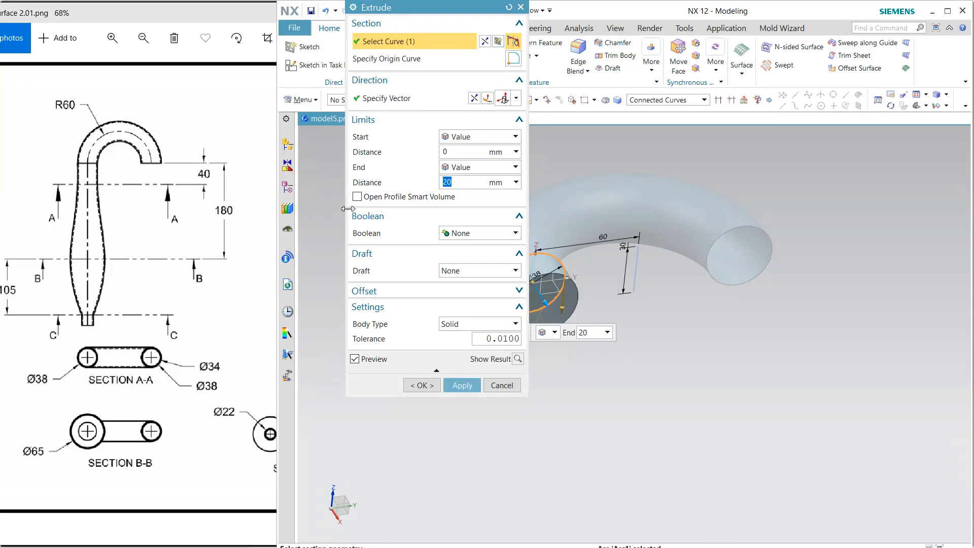
text(40)
key(Return)
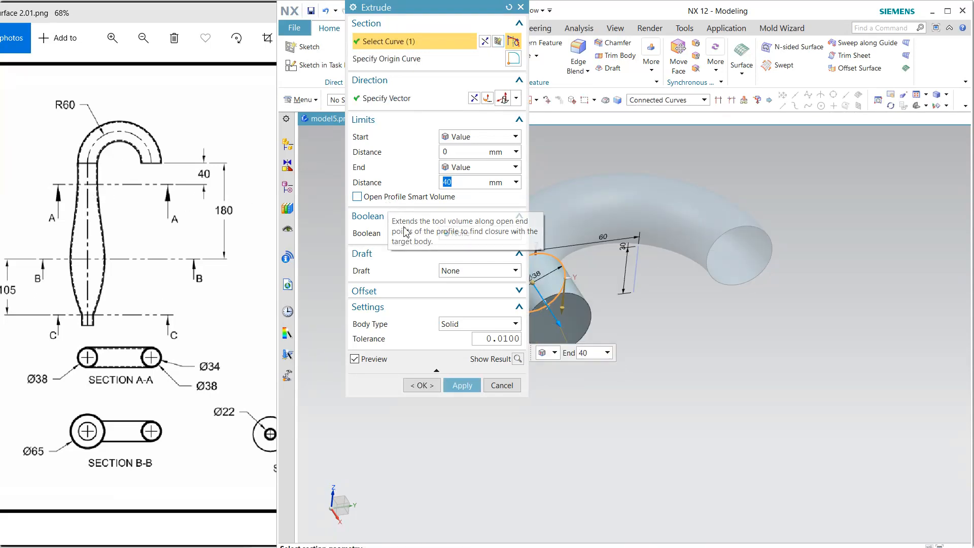
click(470, 325)
click(464, 350)
click(476, 234)
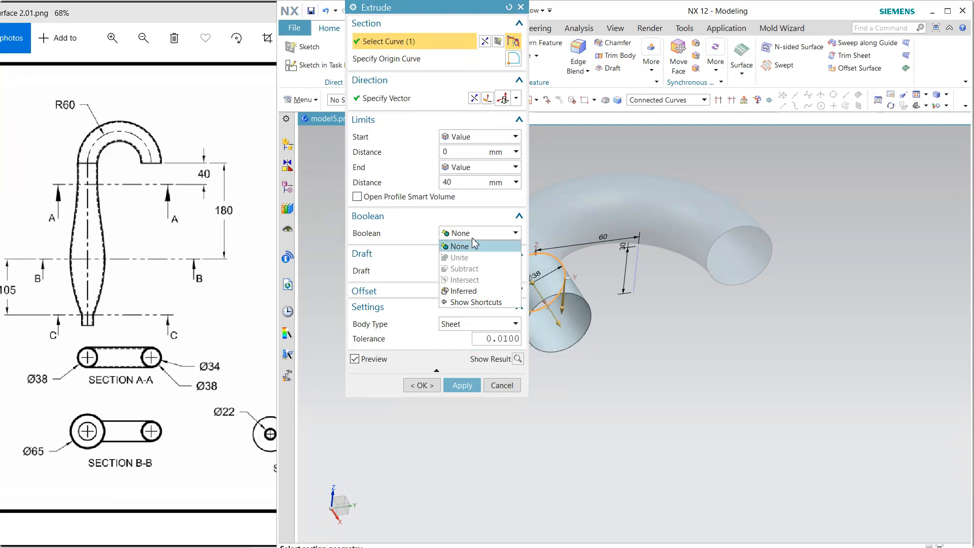
click(474, 246)
click(460, 388)
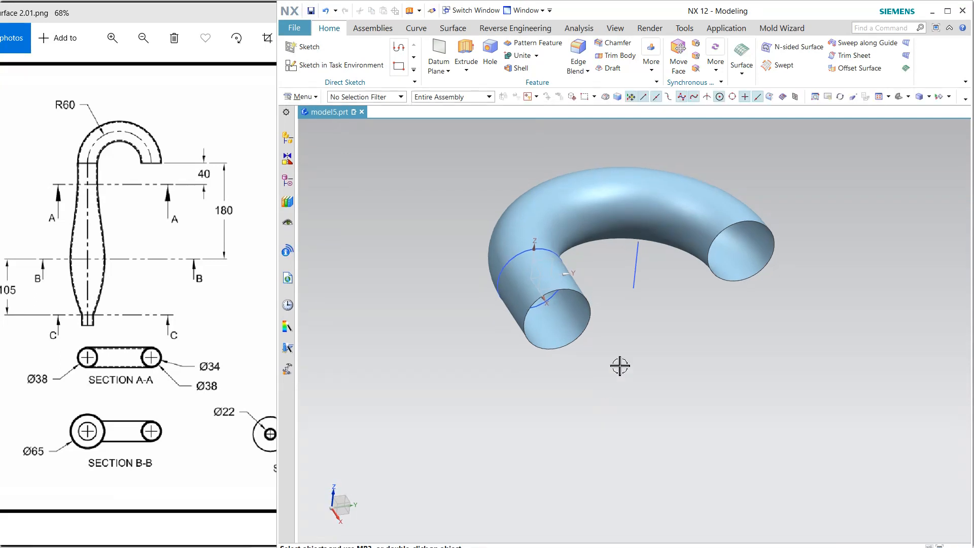
Hide the sketch that holds the 38 mm circle and the revolve axis line
mouse_move(620, 365)
middle_down()
mouse_move(587, 317)
mouse_move(587, 285)
middle_up()
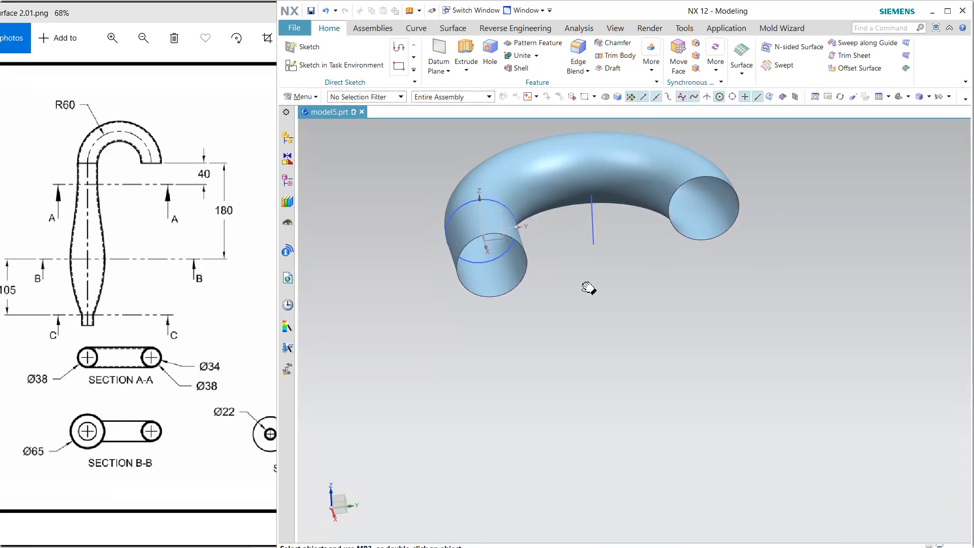
click(592, 240)
mouse_move(591, 239)
middle_down()
mouse_move(603, 276)
mouse_move(620, 277)
middle_up()
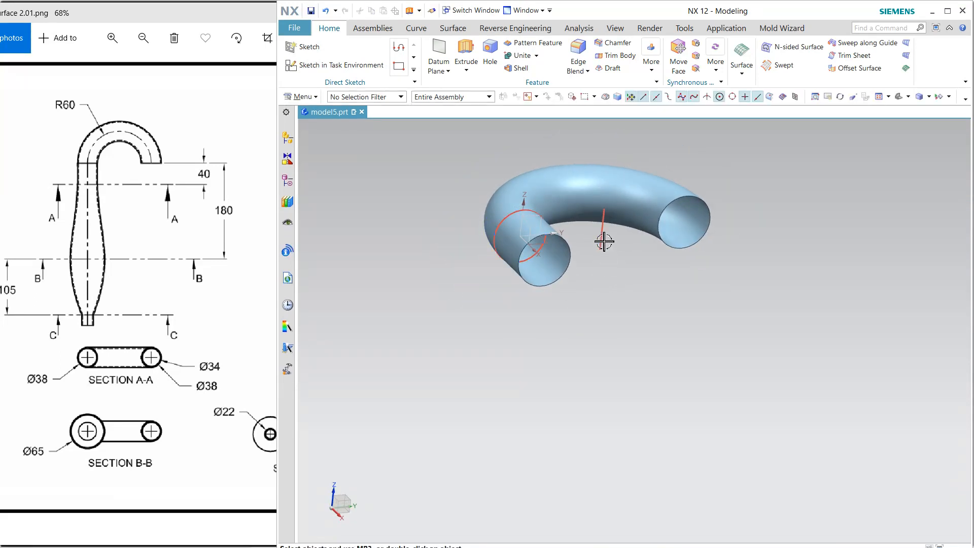
key(Escape)
Create a datum plane offset 180 mm from the YZ plane of the datum coordinate system
click(439, 50)
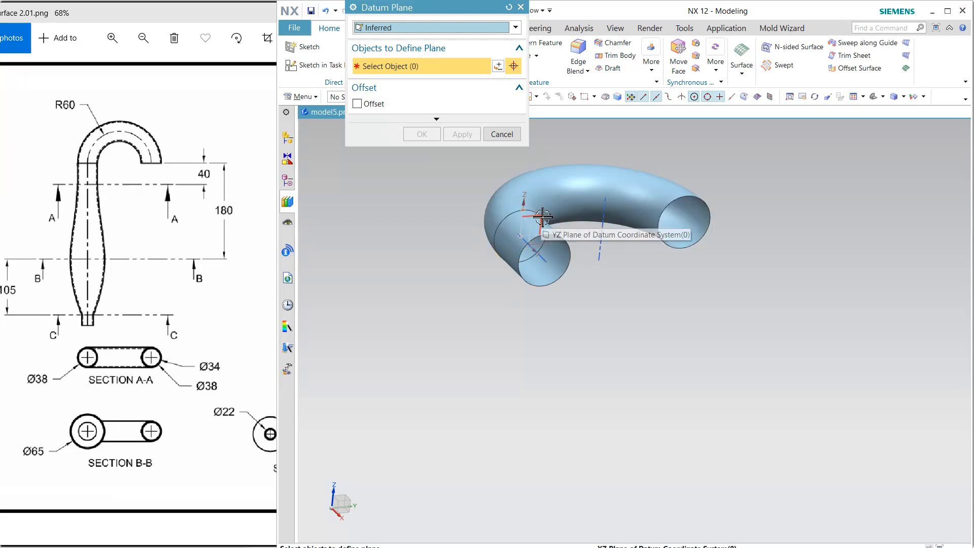
click(600, 246)
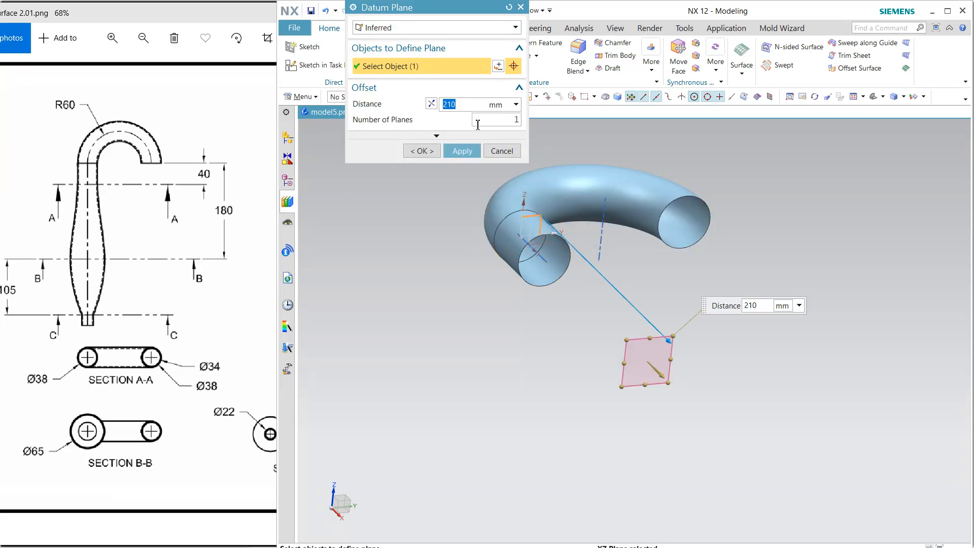
key(Return)
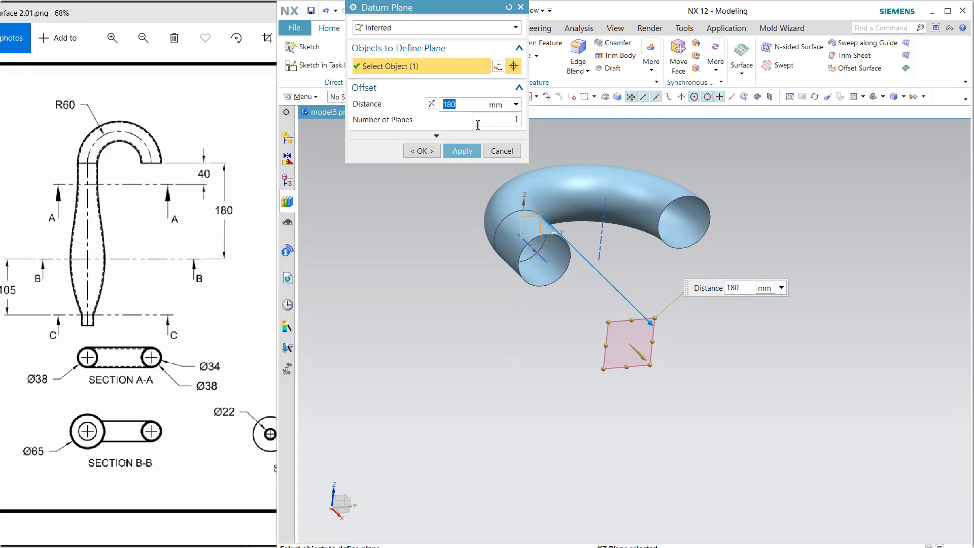
click(465, 148)
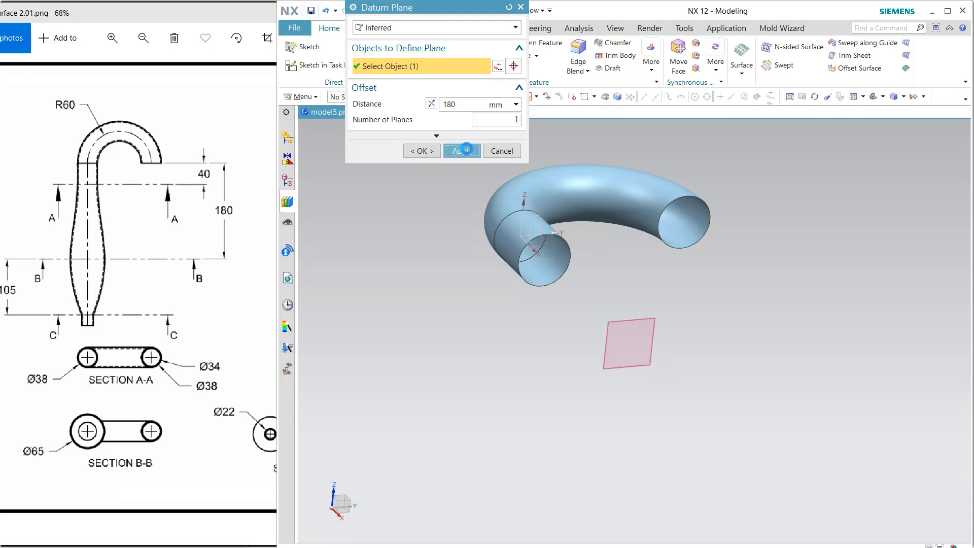
Add a second datum plane offset 105 mm outward from the 180 mm plane and leave the Datum Plane command
click(633, 326)
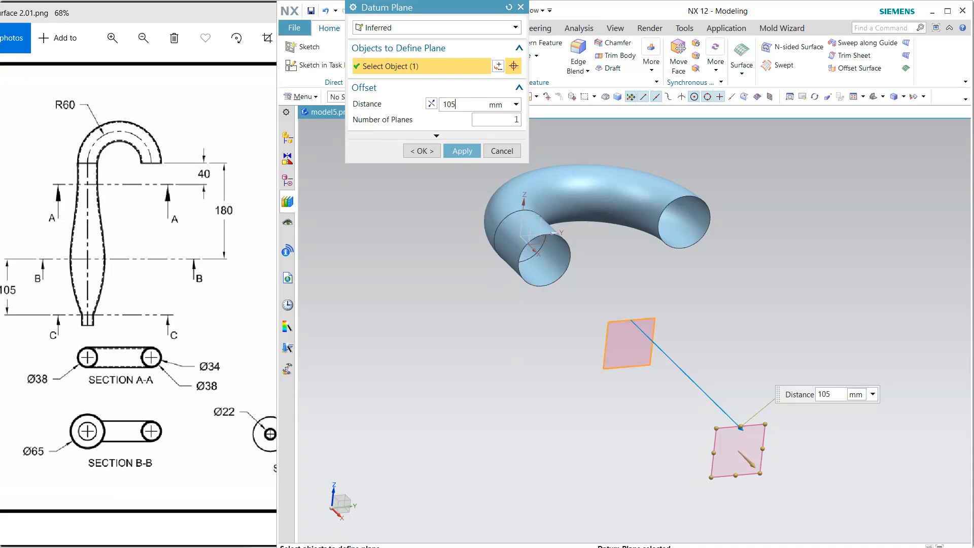
key(Return)
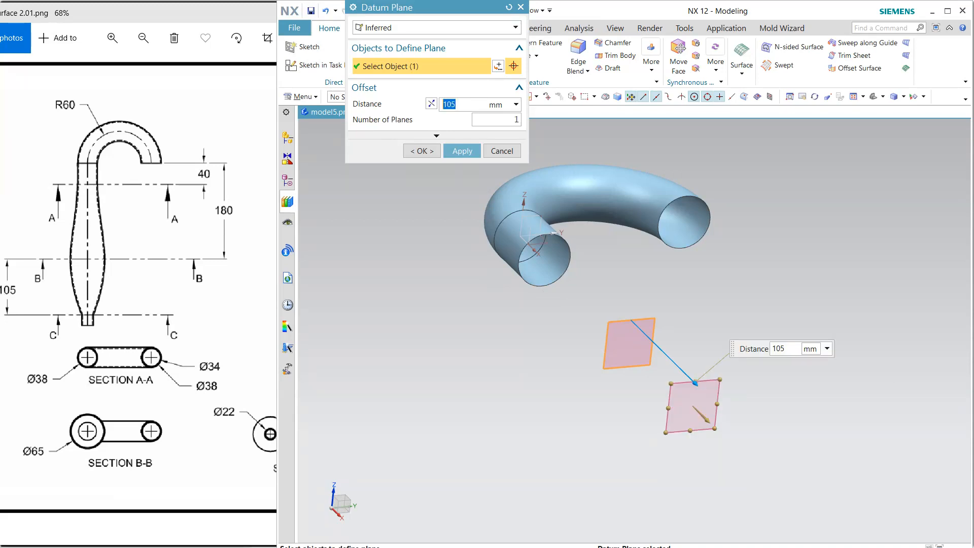
click(463, 152)
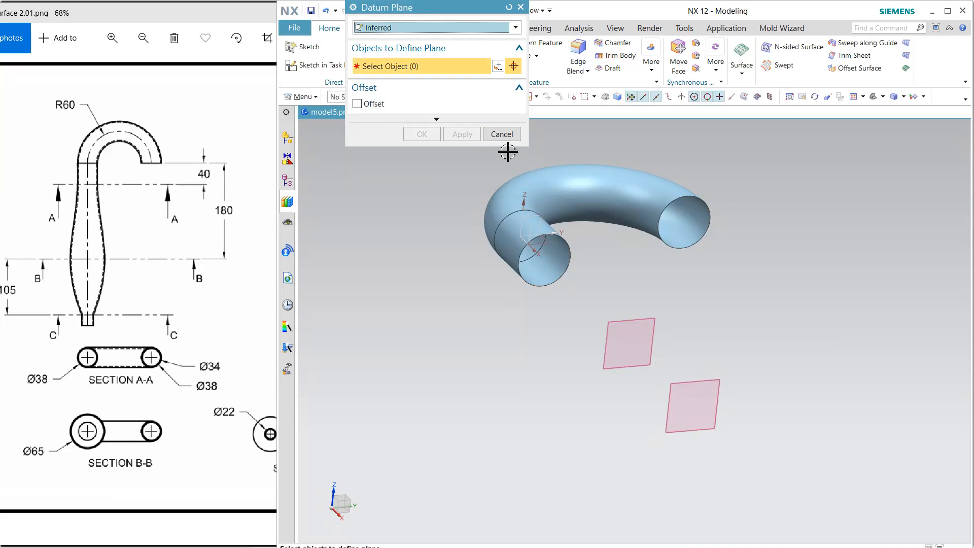
click(502, 134)
Sketch a 65 mm diameter circle centred on the origin on the first datum plane and finish the sketch
click(314, 65)
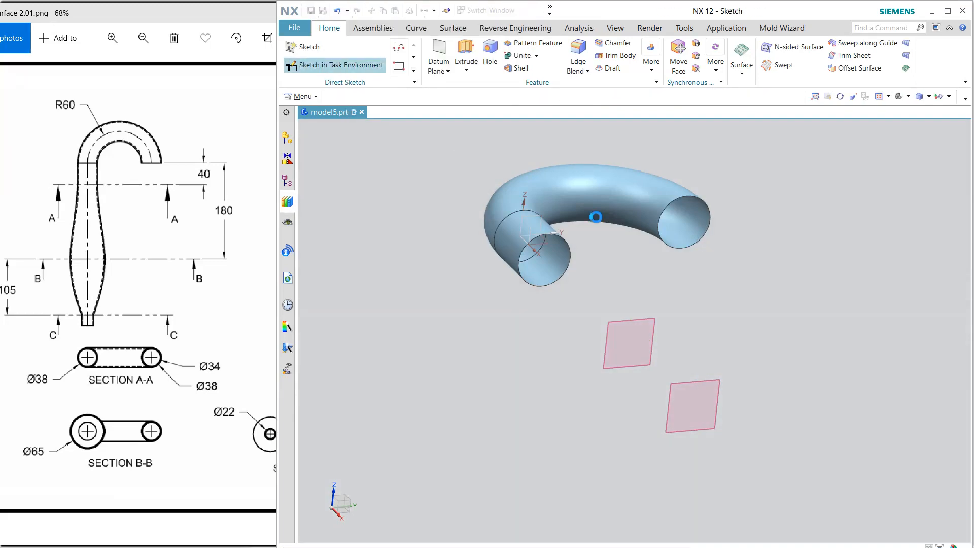
click(638, 323)
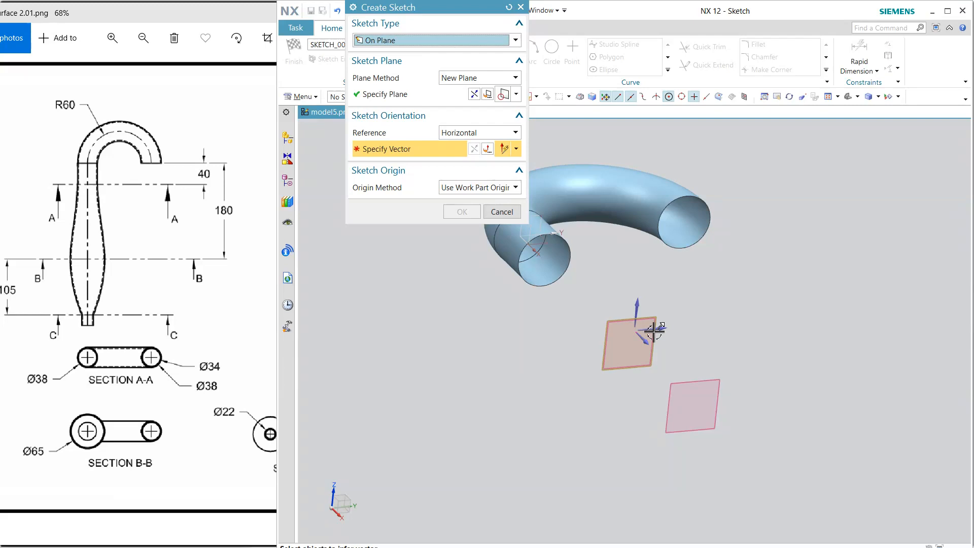
middle_click(683, 299)
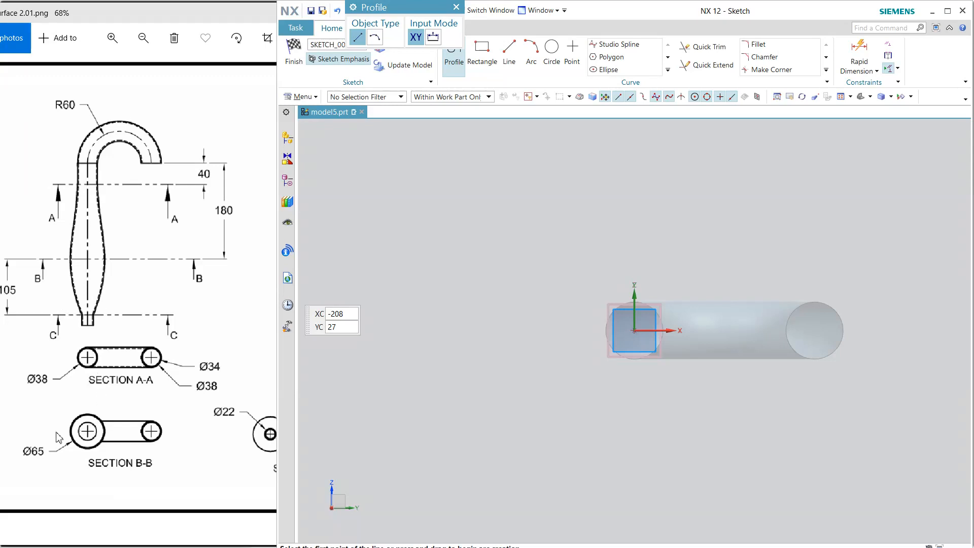
click(552, 50)
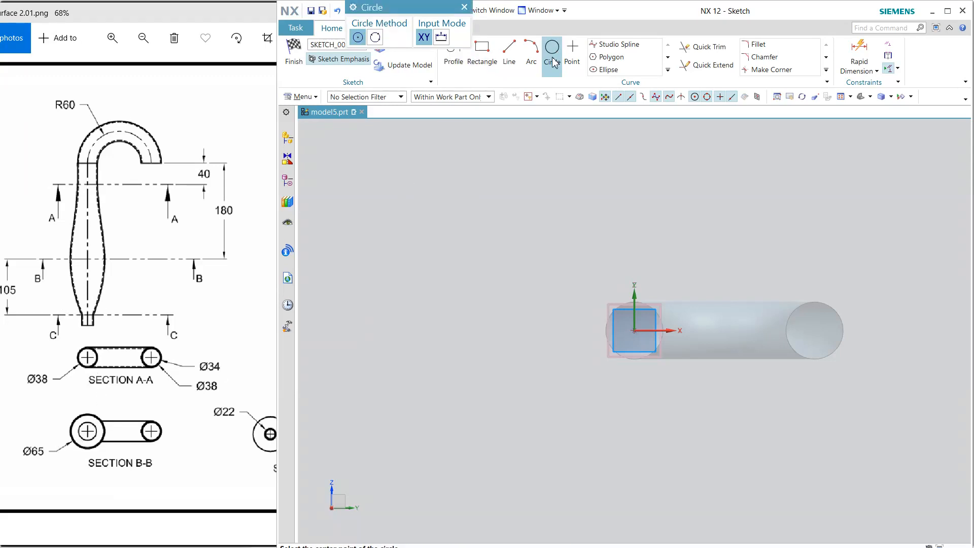
click(635, 330)
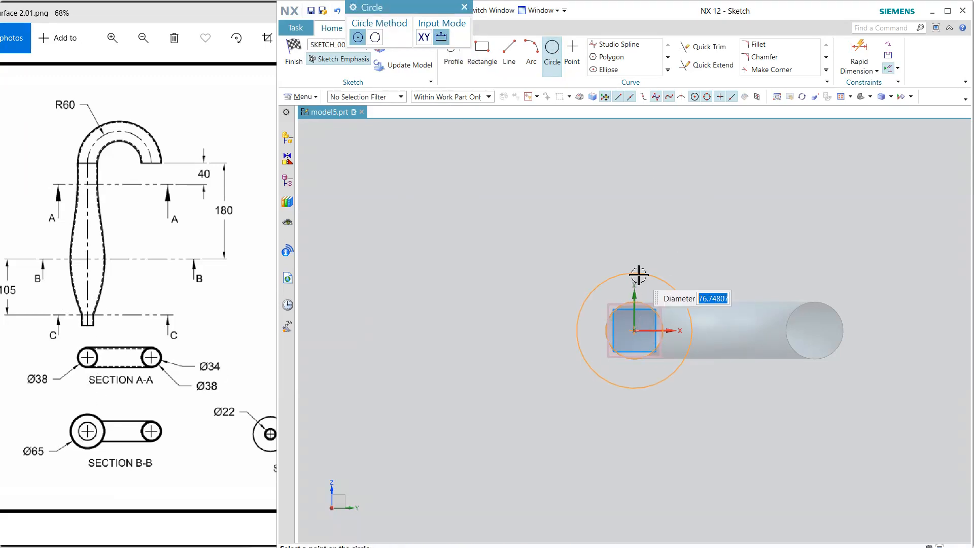
text(65)
key(Return)
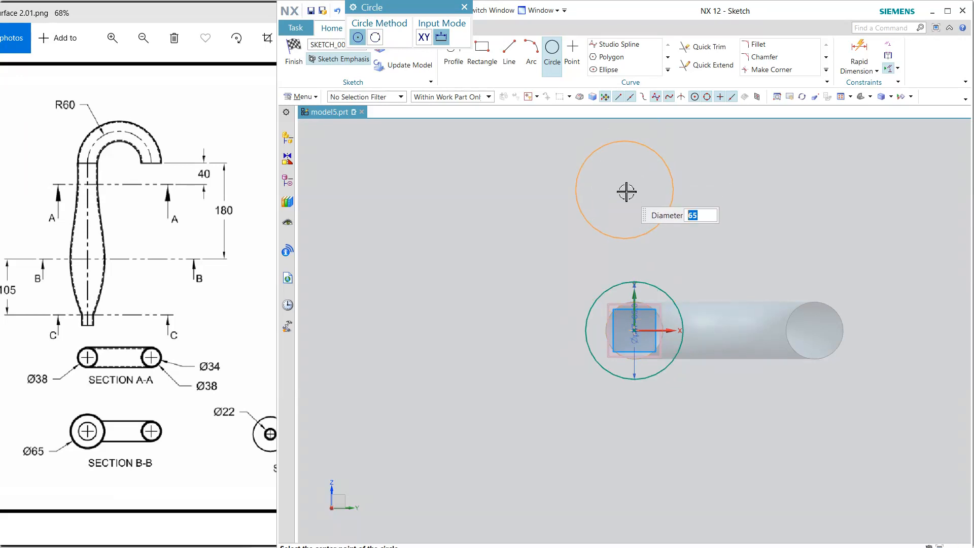
key(Escape)
key(ctrl+q)
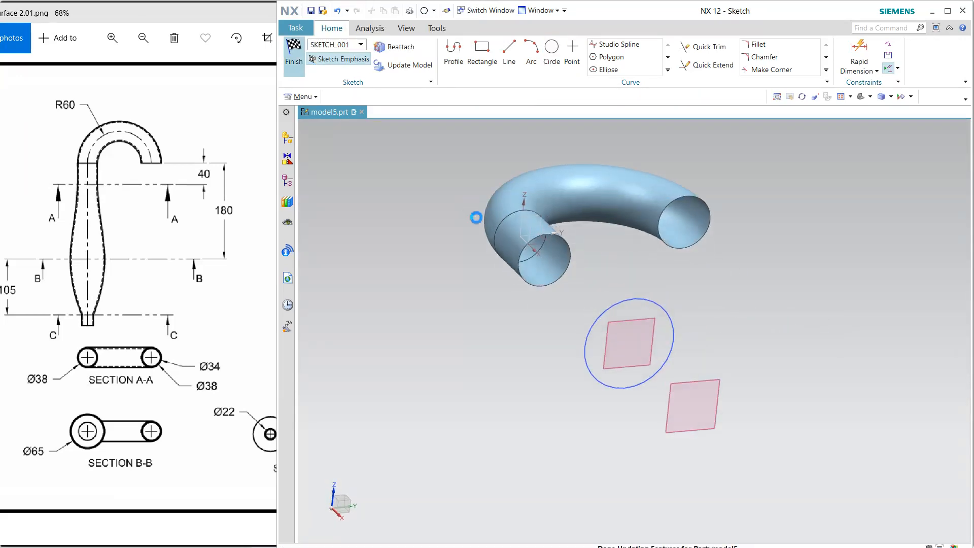
Sketch a 22 mm diameter circle centred on the origin on the outer datum plane and finish the sketch
click(714, 380)
click(746, 366)
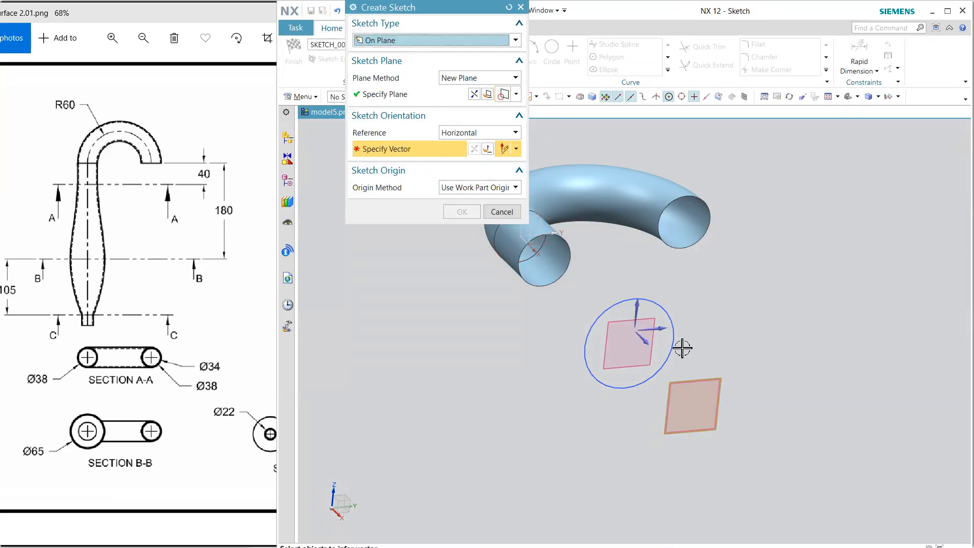
click(667, 331)
middle_click(729, 311)
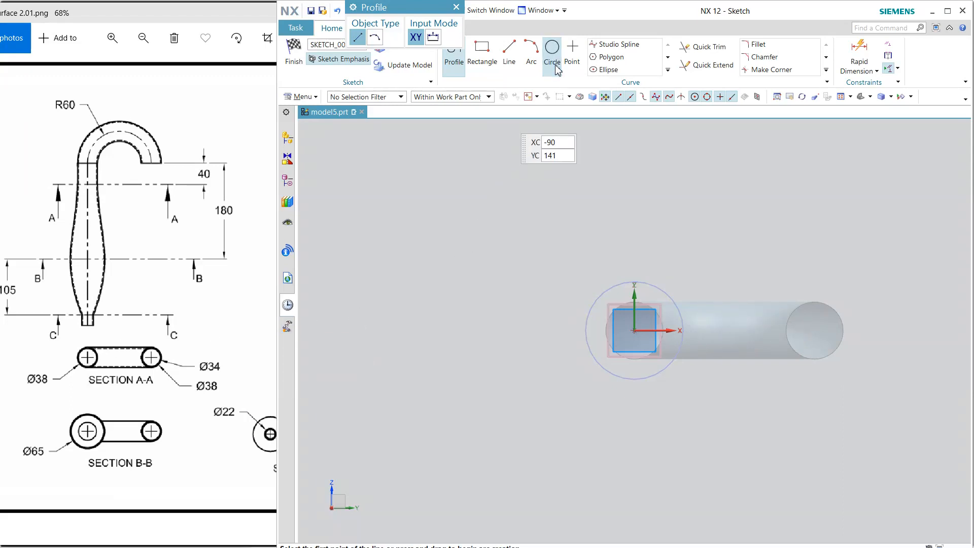
click(552, 49)
click(635, 330)
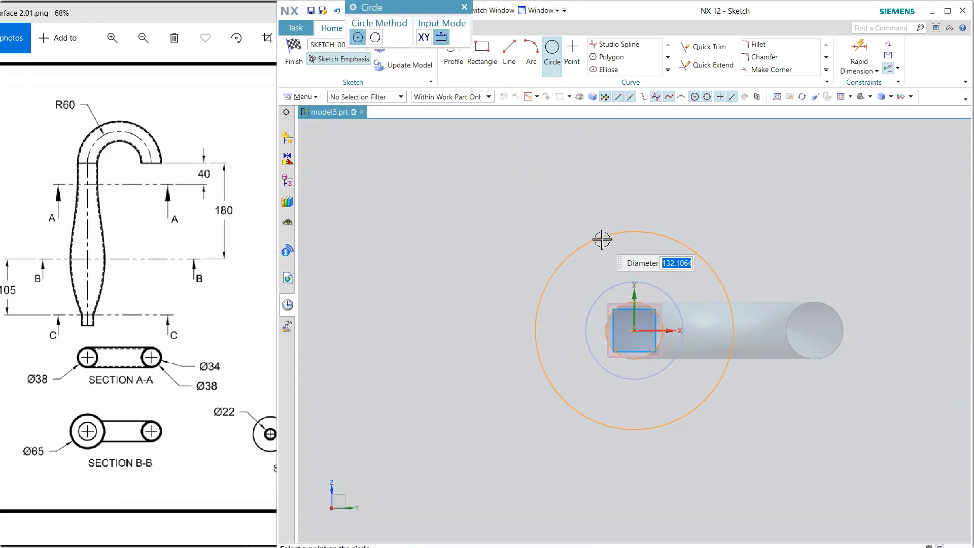
text(22)
key(Return)
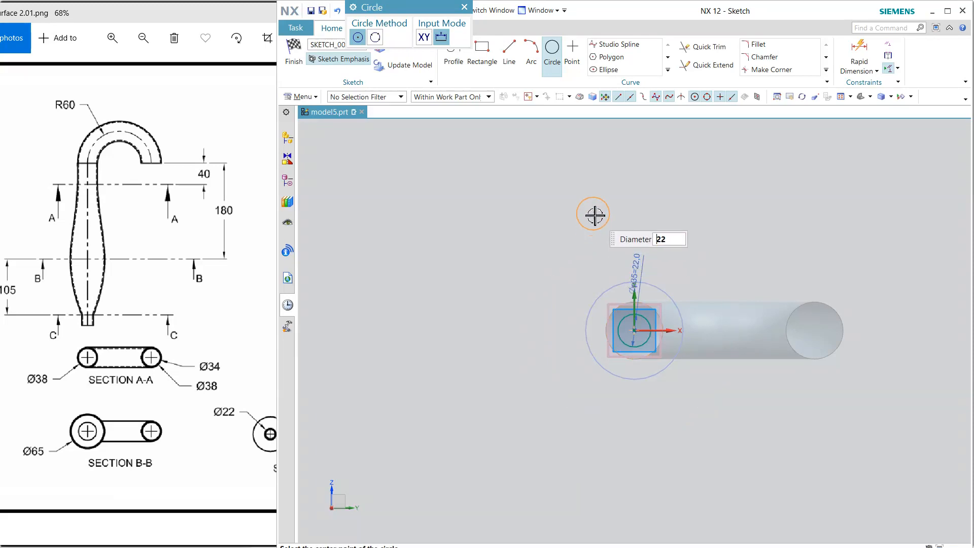
key(Escape)
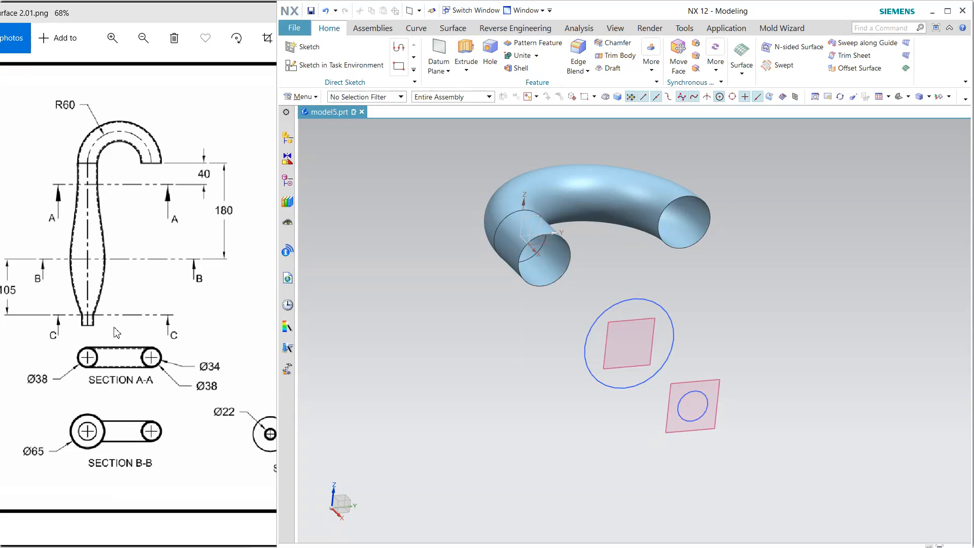
Extrude the 22 mm circle outward from 0 to 20 mm as a sheet body
click(466, 71)
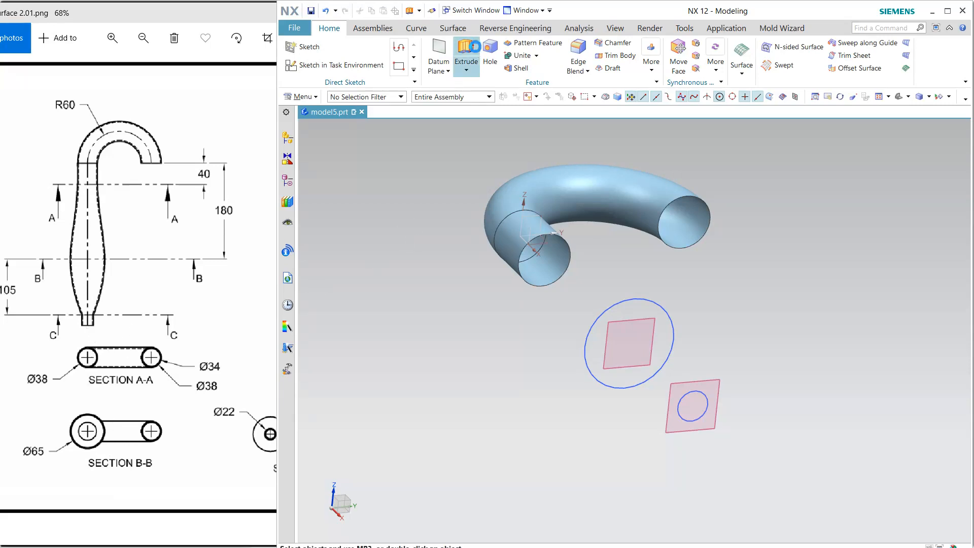
click(708, 406)
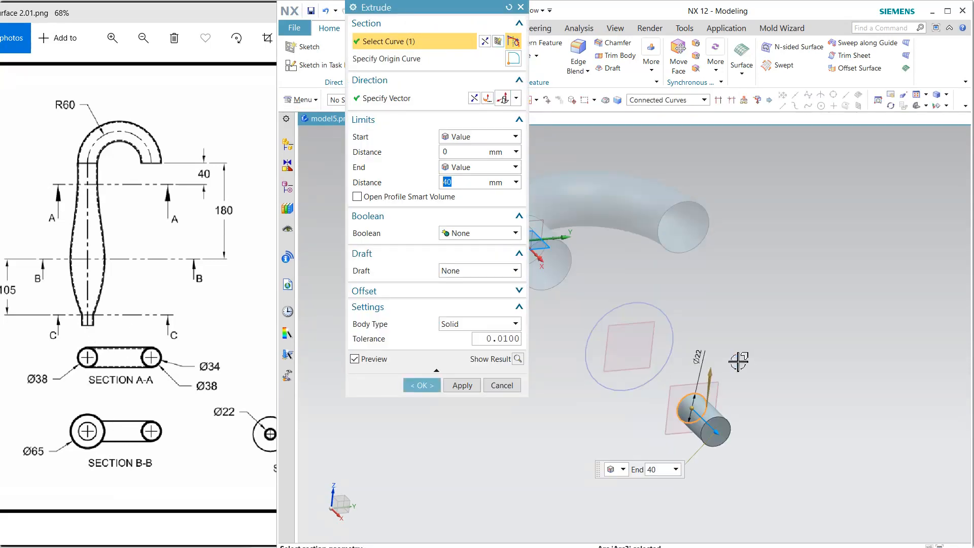
text(0)
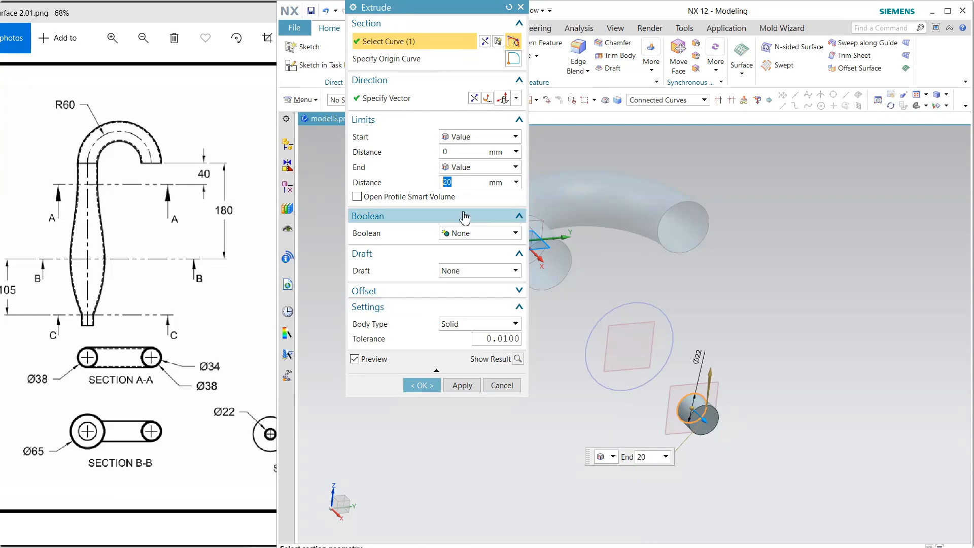
click(463, 325)
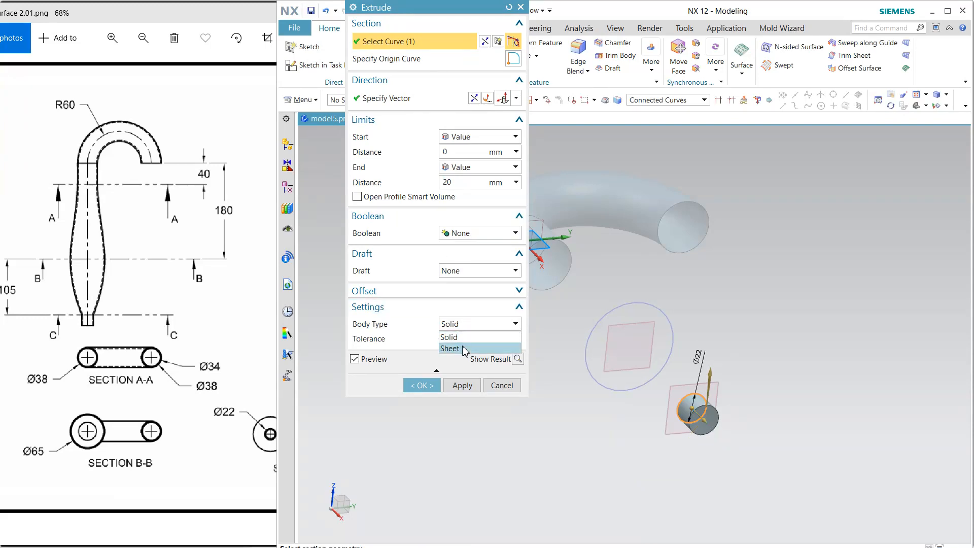
click(451, 349)
click(423, 386)
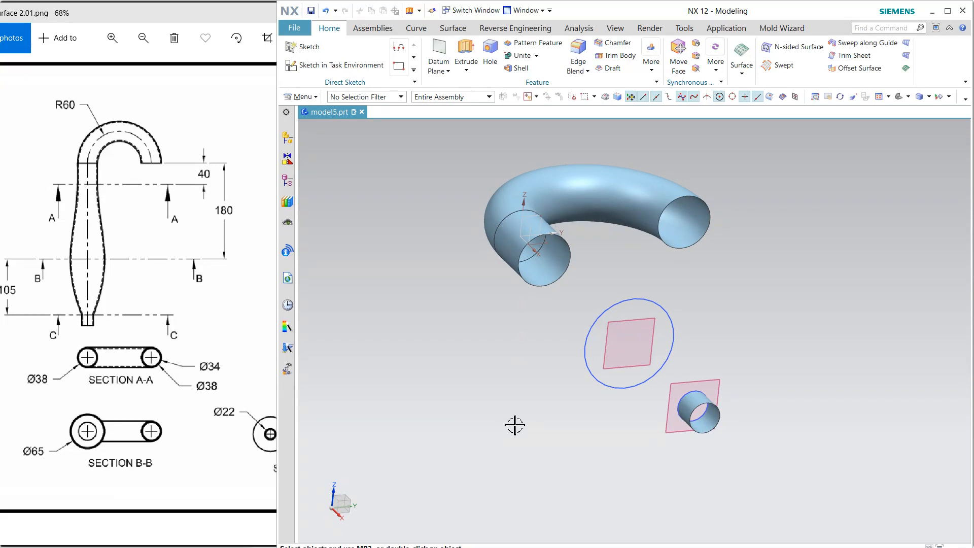
Hide both offset datum planes
middle_drag(513, 421, 524, 429)
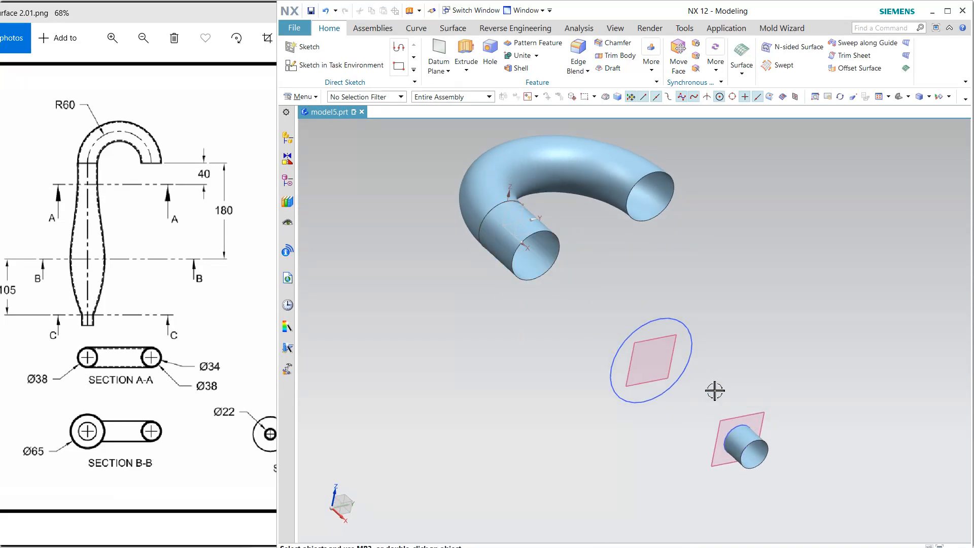
click(761, 419)
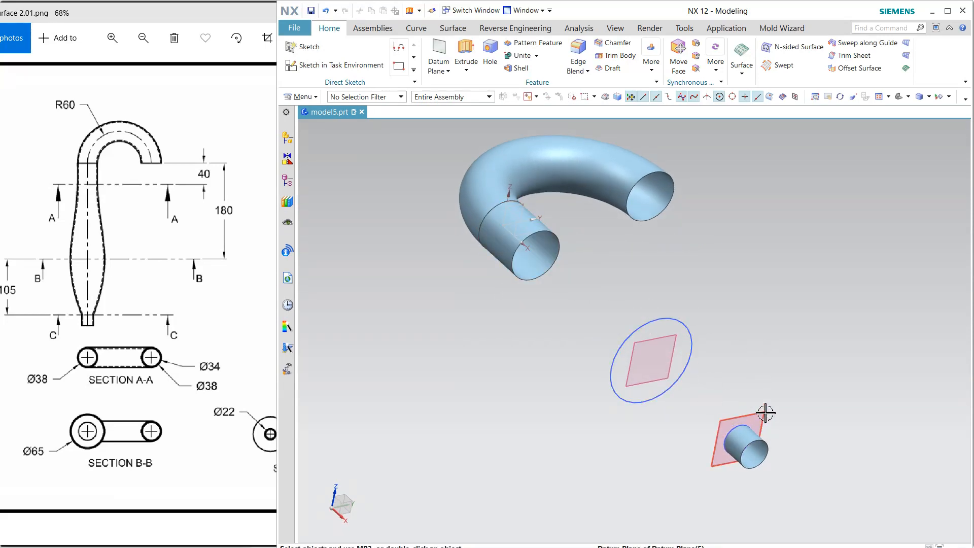
click(746, 398)
click(674, 338)
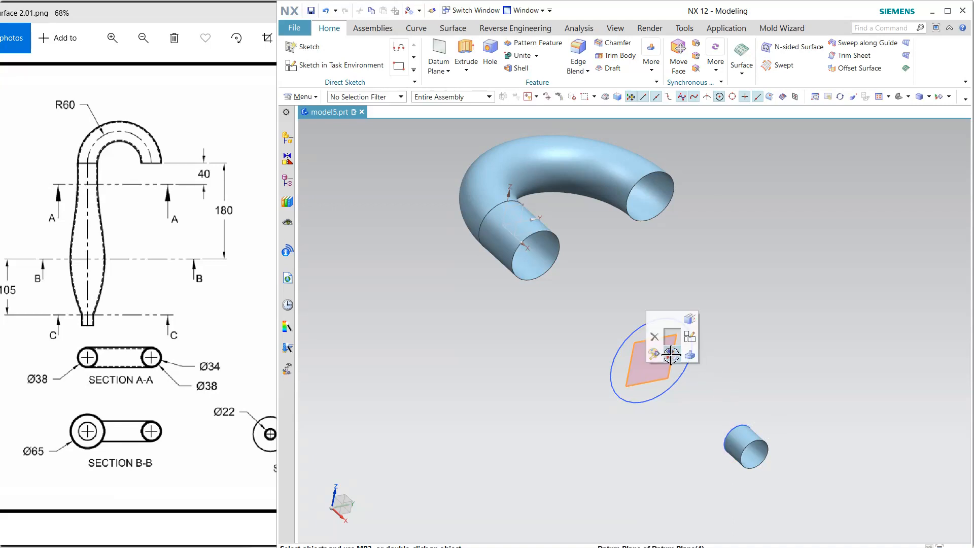
click(659, 319)
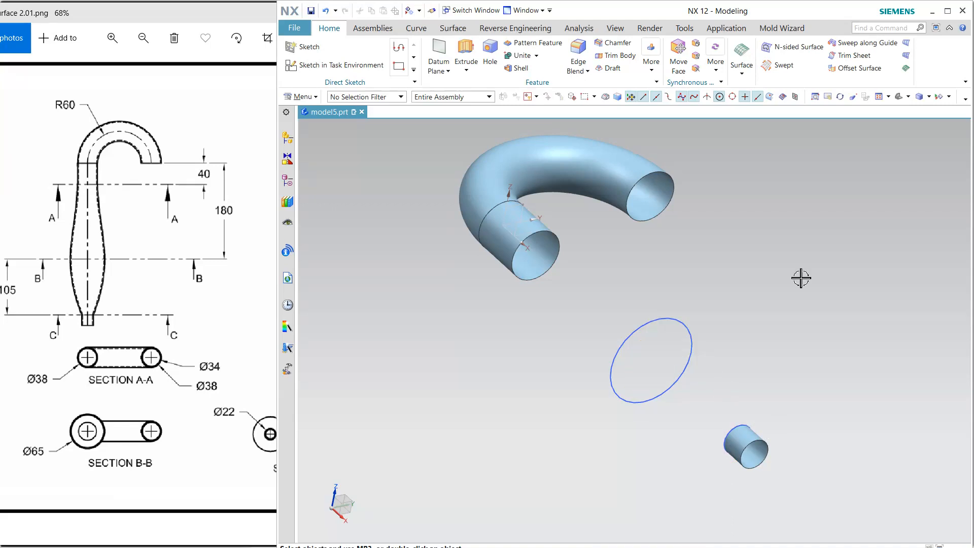
Start a Through Curves surface with the straight tube's open edge, the 65 mm circle and the 22 mm circle as aligned, separate sections
click(906, 43)
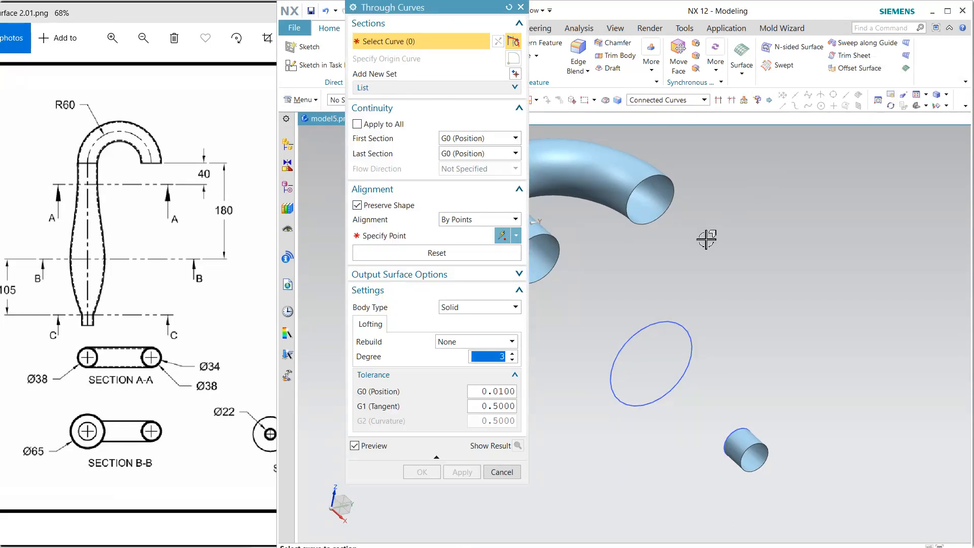
shift+middle_drag(702, 237, 745, 216)
click(591, 219)
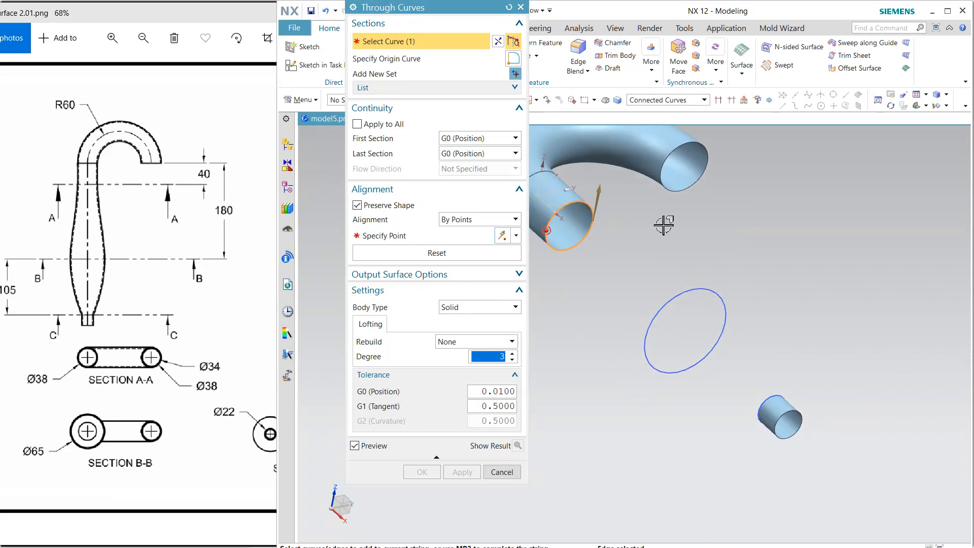
click(516, 73)
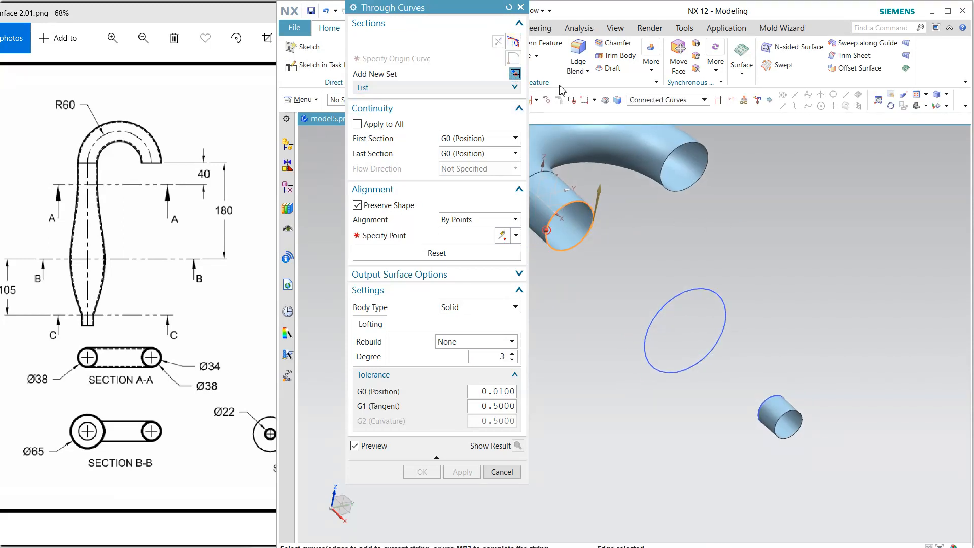
click(730, 322)
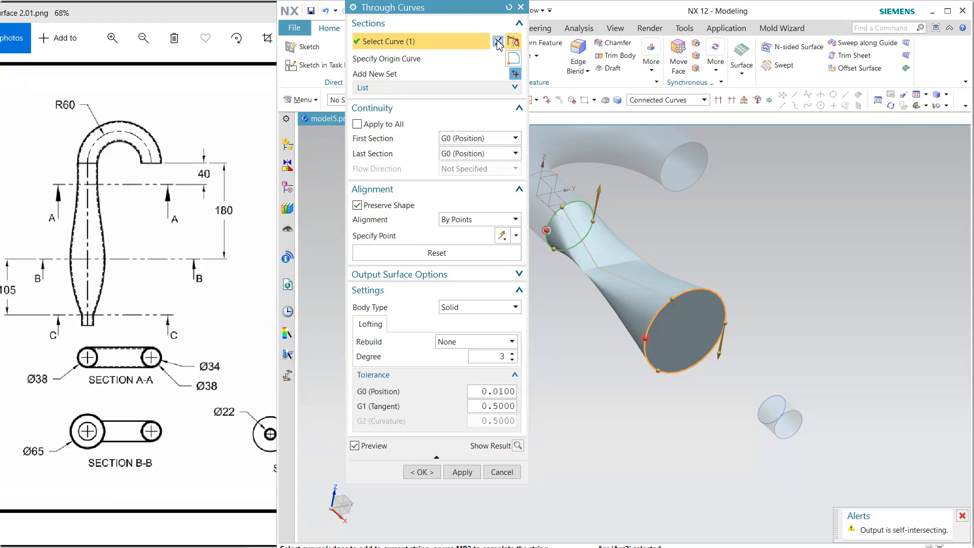
click(515, 73)
click(784, 406)
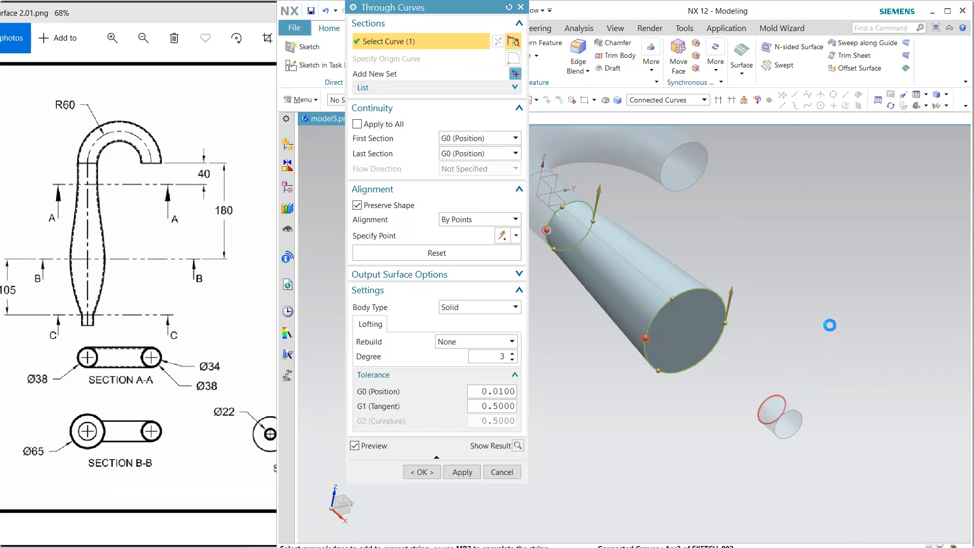
mouse_move(822, 318)
middle_down()
mouse_move(793, 286)
mouse_move(777, 311)
mouse_move(787, 318)
mouse_move(769, 312)
middle_up()
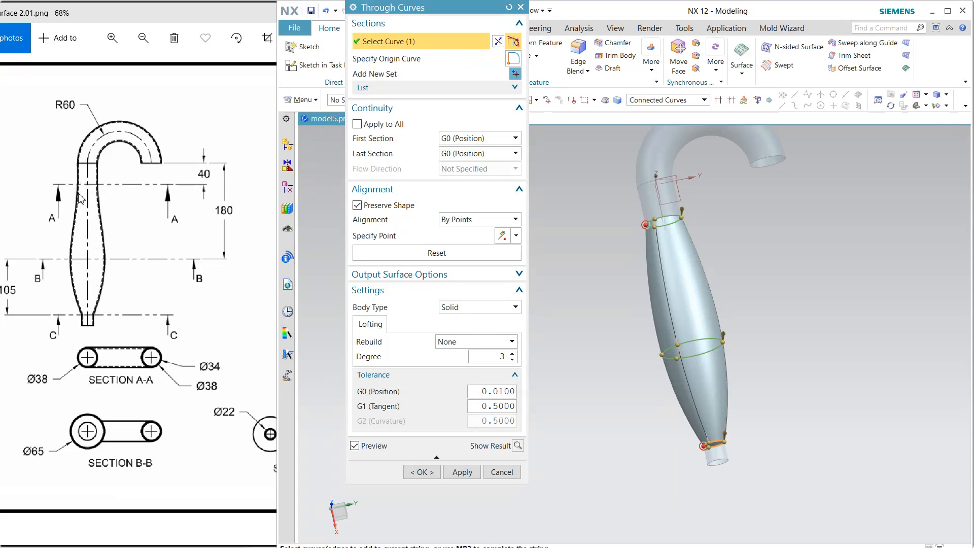
Set the first section's continuity to G1 (Tangent) against the straight tube's face
click(471, 145)
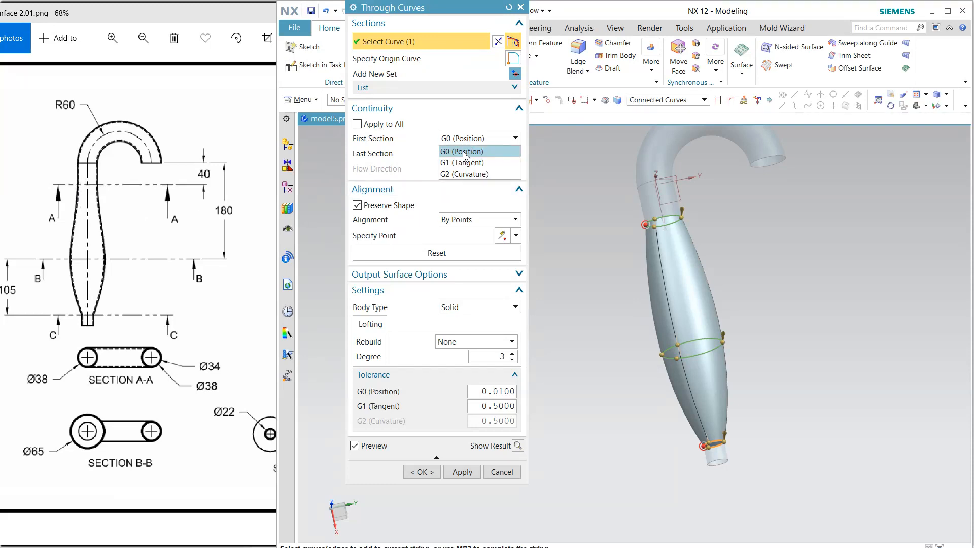
click(465, 156)
click(651, 208)
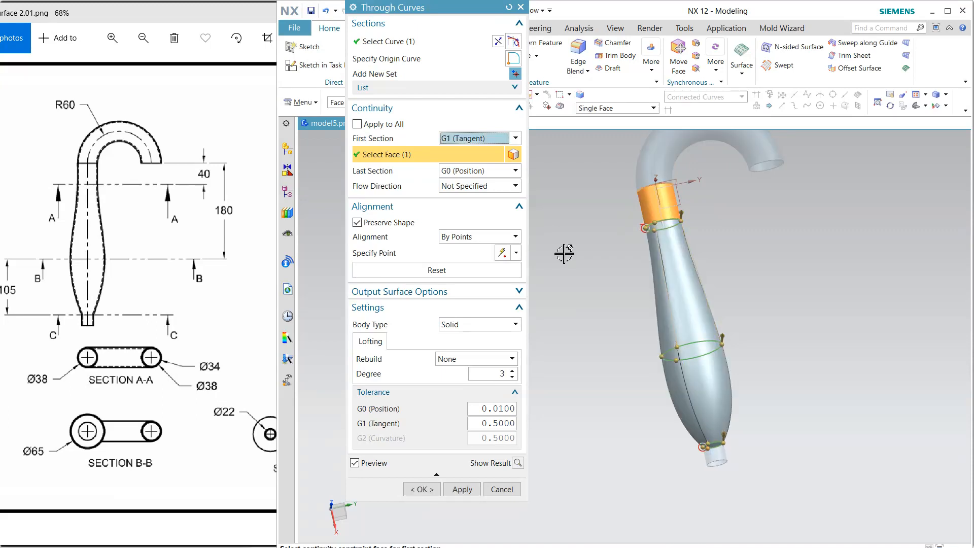
middle_drag(766, 315, 744, 320)
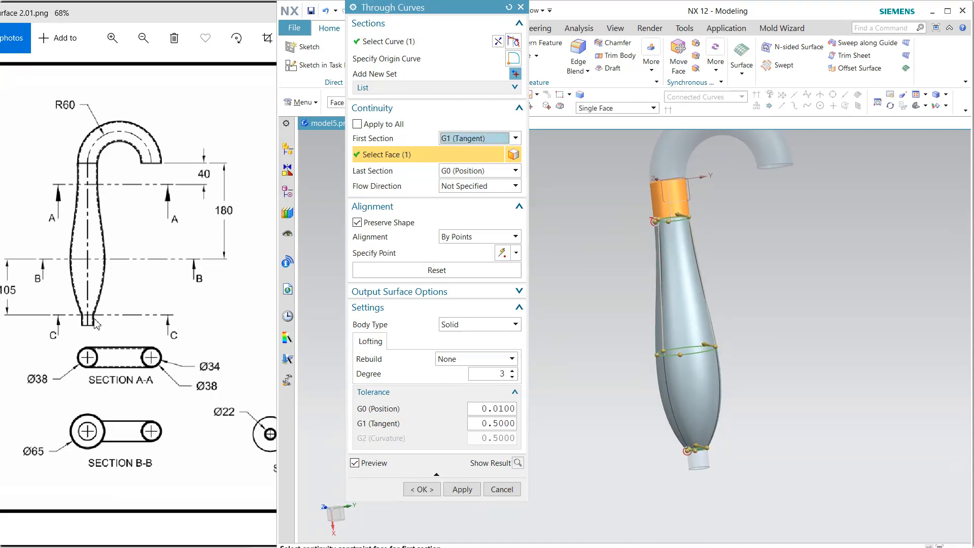
Try G1 (Tangent) continuity with the short end tube's face for the last section, and return it to G0 (Position)
click(472, 176)
click(471, 189)
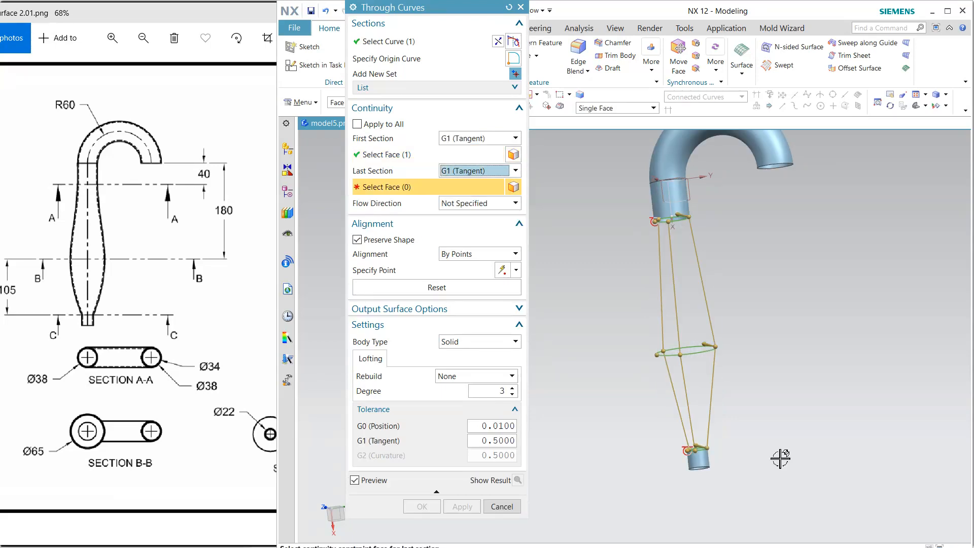
click(708, 458)
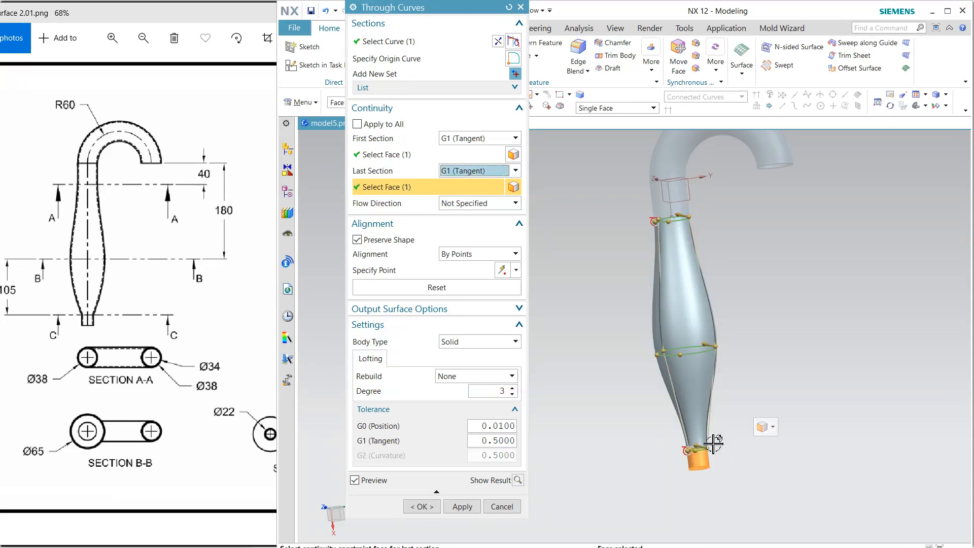
scroll(714, 443, up, 2)
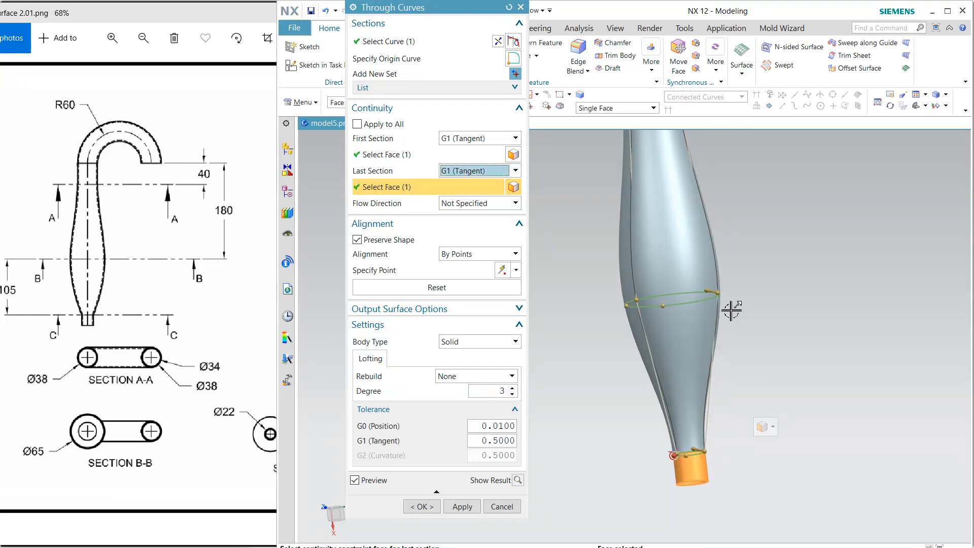
click(464, 173)
click(464, 181)
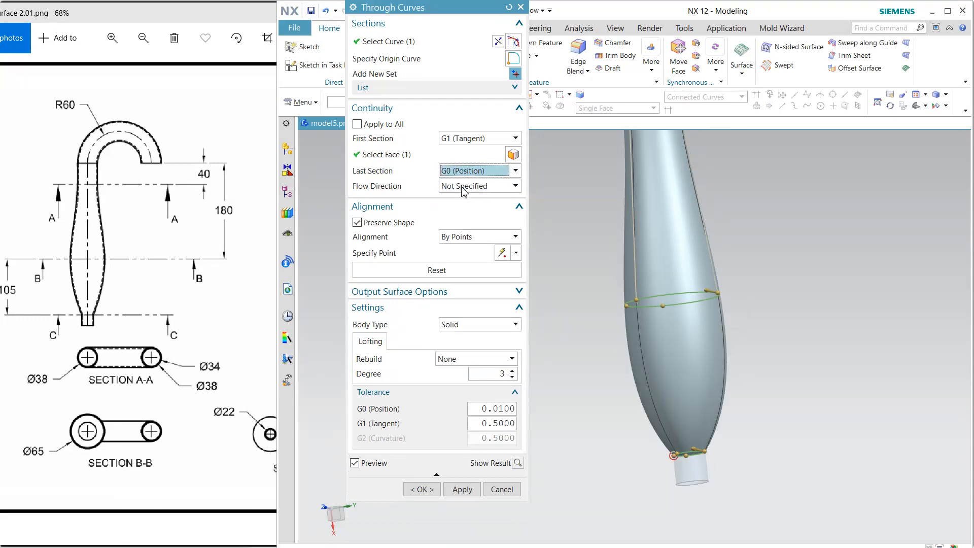
Set the Through Curves body type to Sheet and create the surface
click(470, 327)
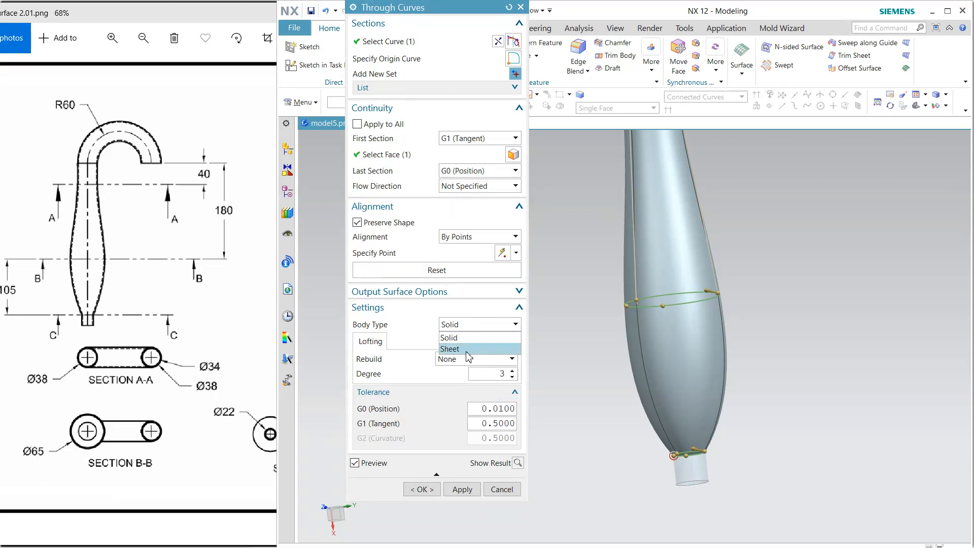
click(468, 344)
click(417, 488)
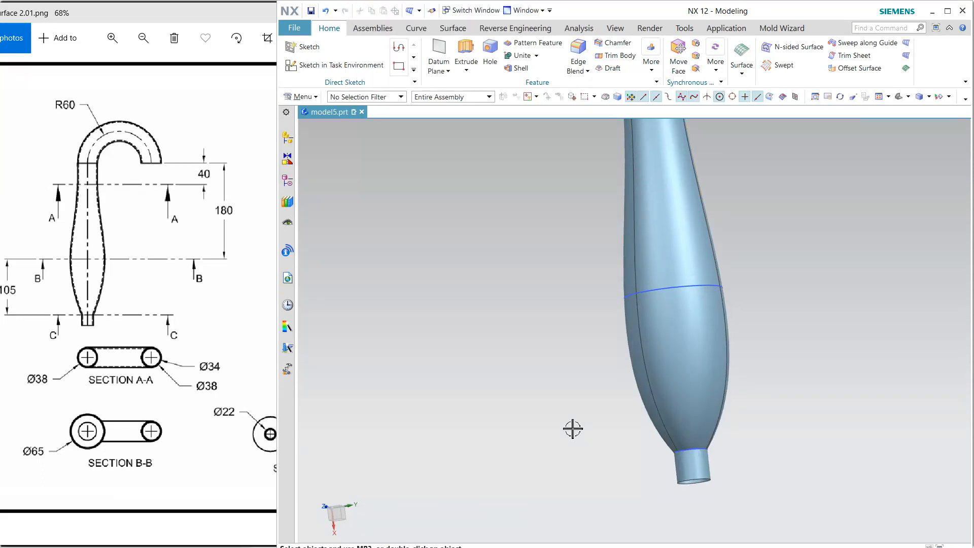
Edit the Through Curves surface to turn off Preserve Shape in its alignment
middle_drag(572, 429, 637, 368)
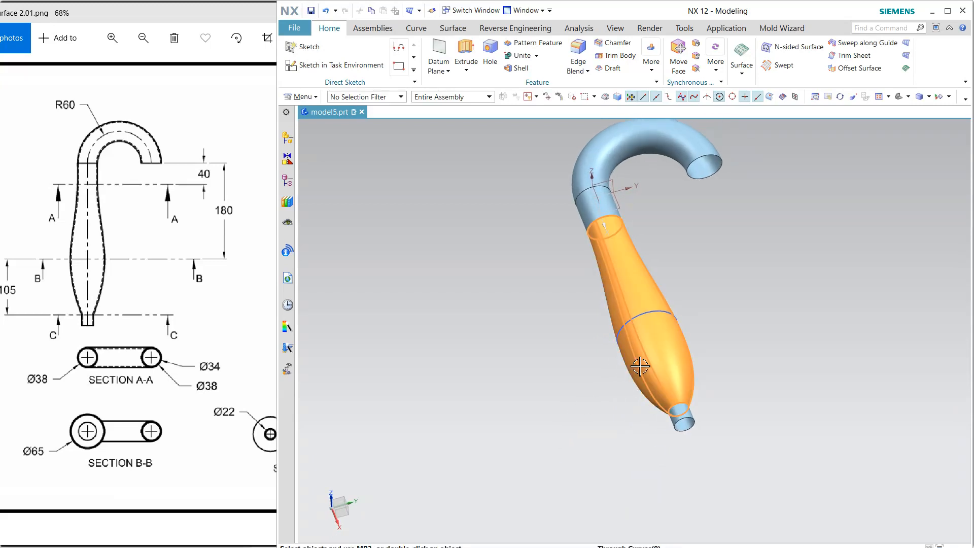
double_click(643, 370)
click(357, 223)
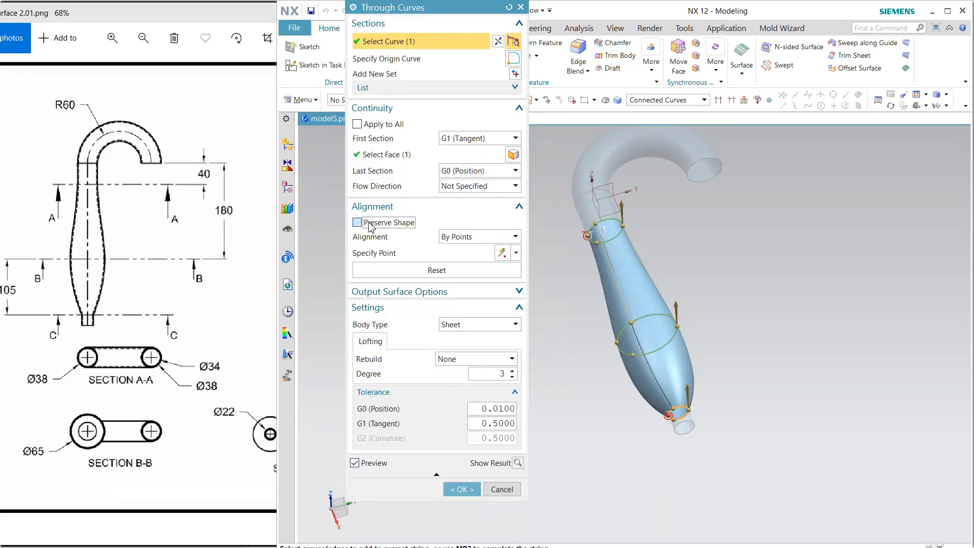
click(462, 489)
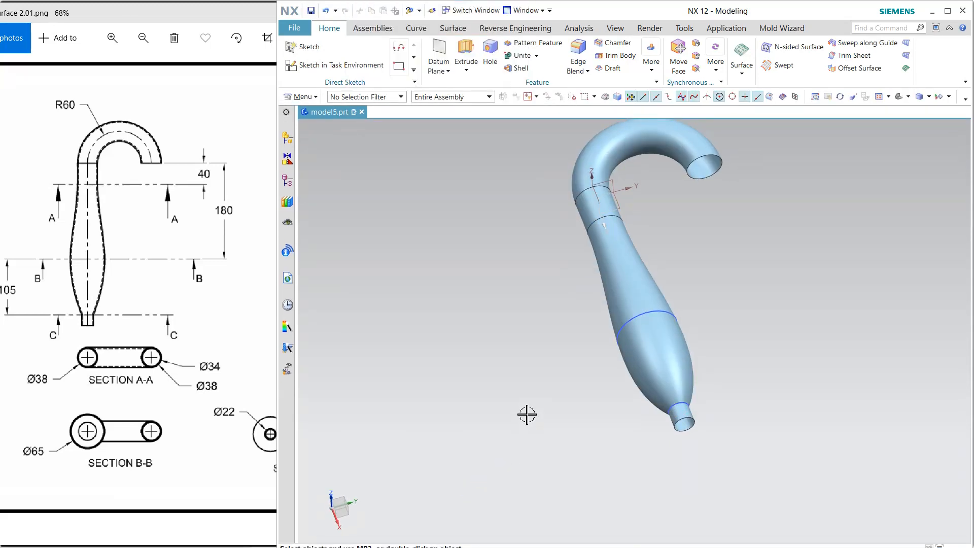
Hide the 65 mm and 22 mm section circle sketches
middle_drag(526, 413, 536, 405)
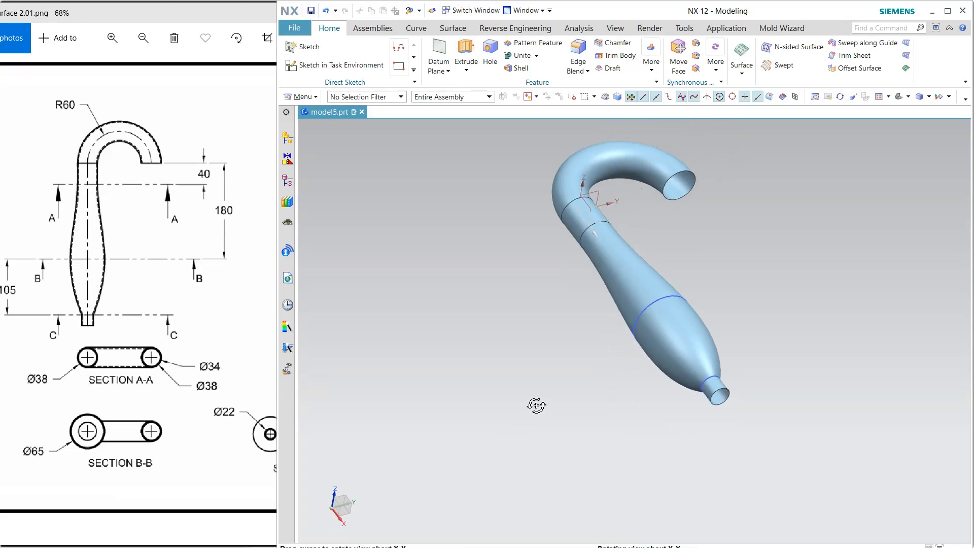
click(662, 315)
key(Escape)
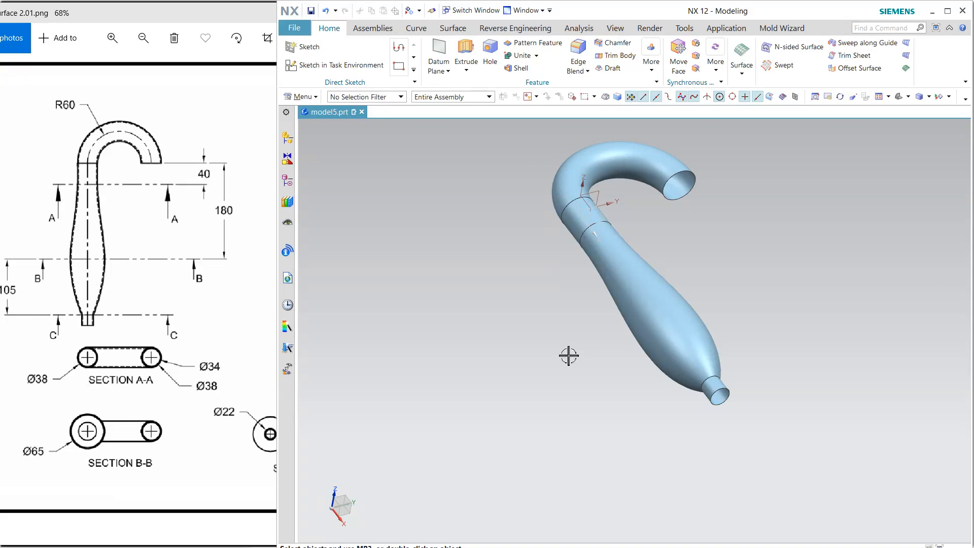
Sew the sheets together with the curved hook as target and the straight tube, lofted grip and short end tube as tools
shift+middle_drag(568, 356, 489, 406)
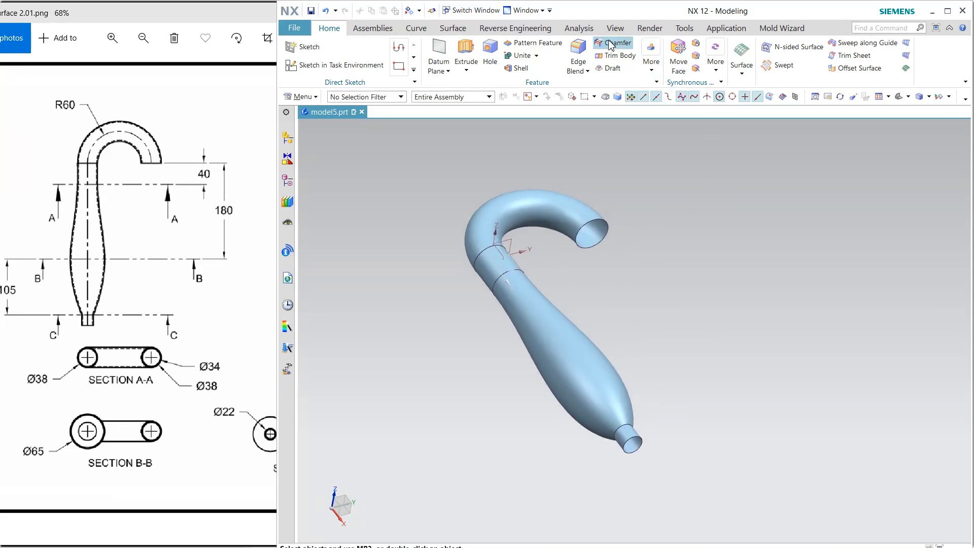
click(458, 29)
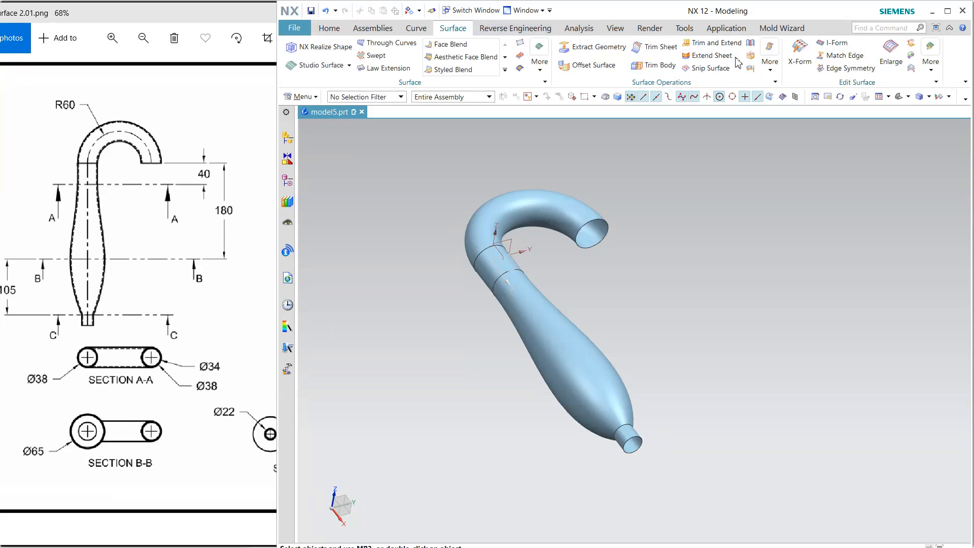
click(570, 213)
click(493, 283)
click(561, 358)
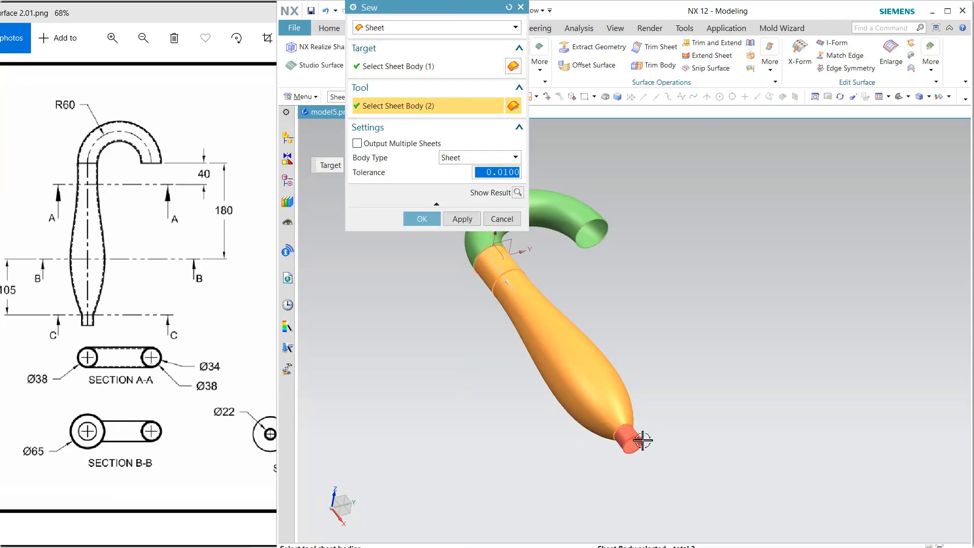
click(637, 441)
click(422, 220)
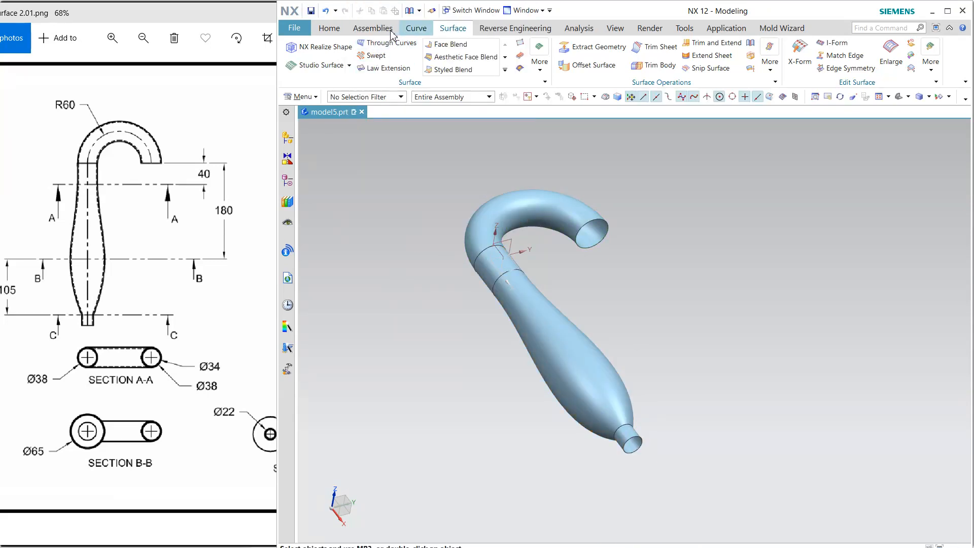
Blend the edge where the lofted grip meets the short end tube with a 10 mm circular Edge Blend
click(329, 28)
click(578, 56)
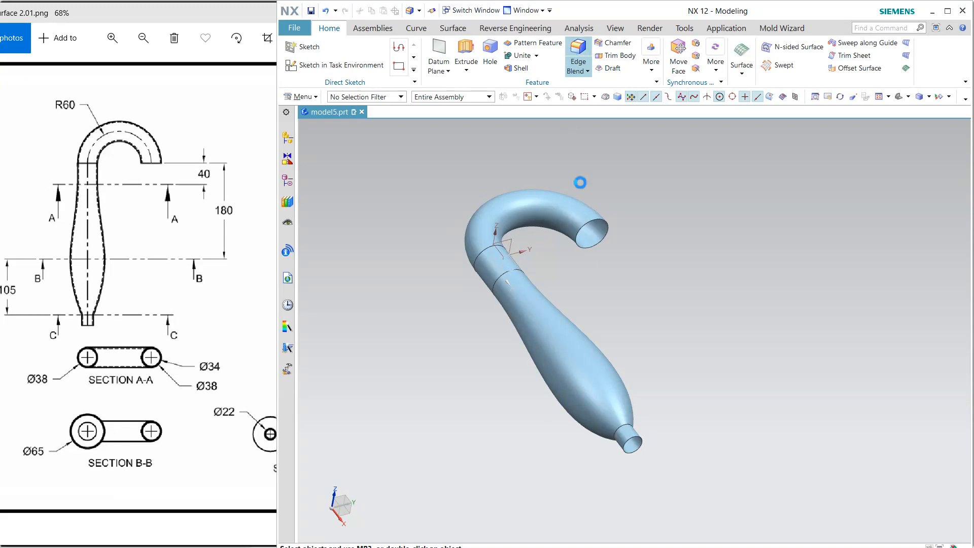
scroll(615, 437, up, 2)
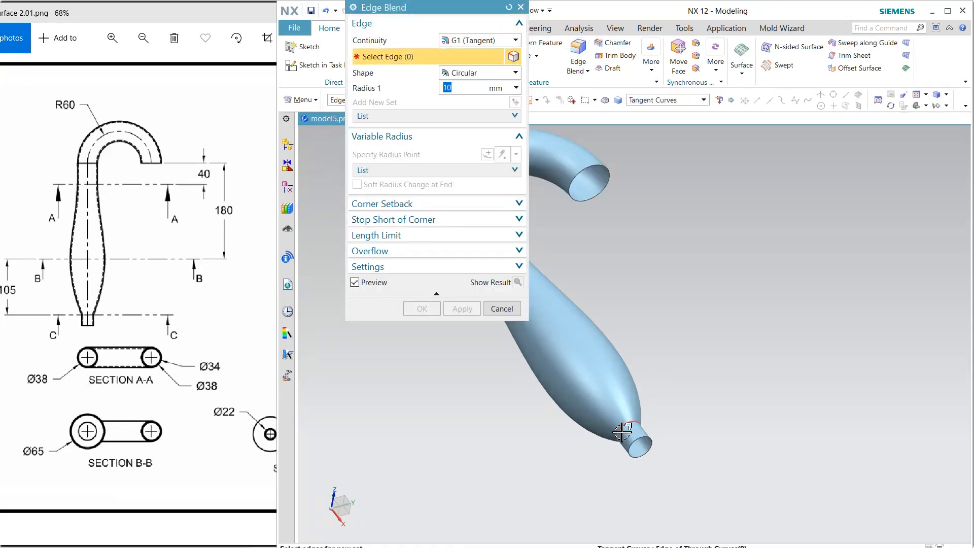
click(622, 431)
click(416, 311)
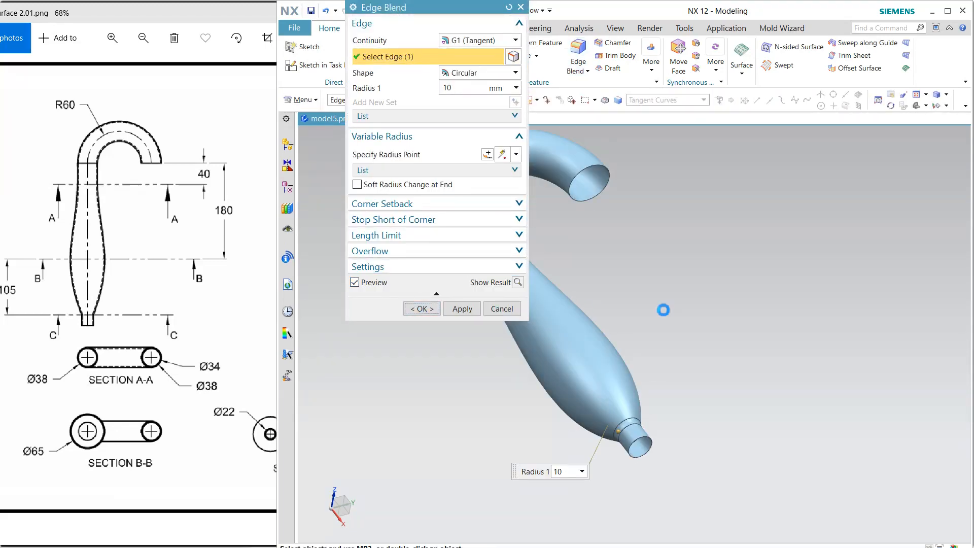
scroll(663, 306, down, 2)
mouse_move(664, 306)
middle_down()
mouse_move(660, 282)
mouse_move(679, 292)
middle_up()
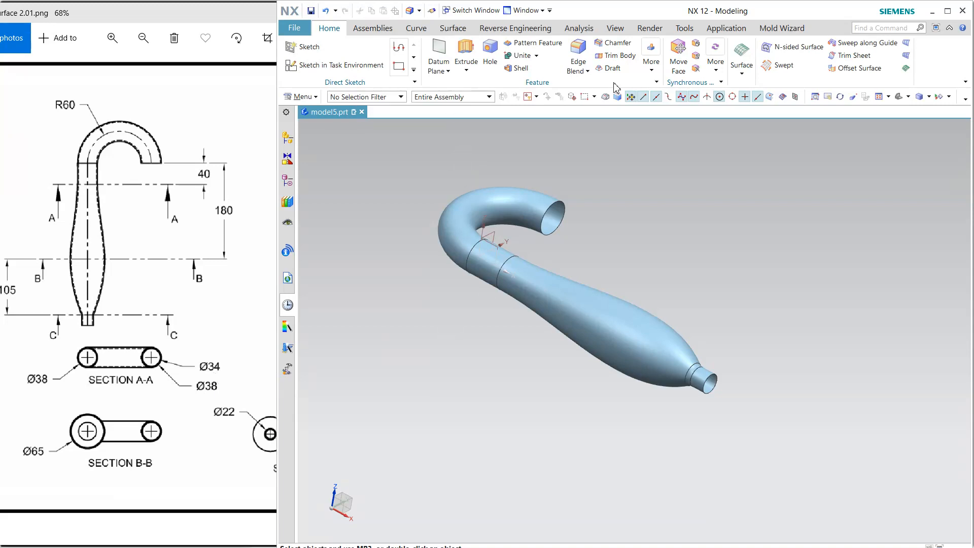
Thicken all faces of the sewn handle sheet with a 2 mm first offset and a 0 mm second offset
click(651, 57)
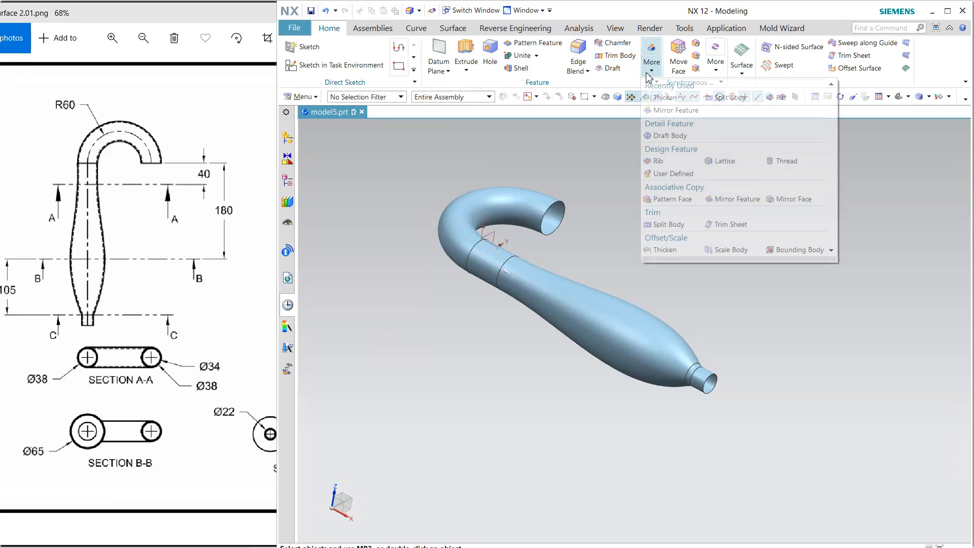
click(672, 250)
click(565, 290)
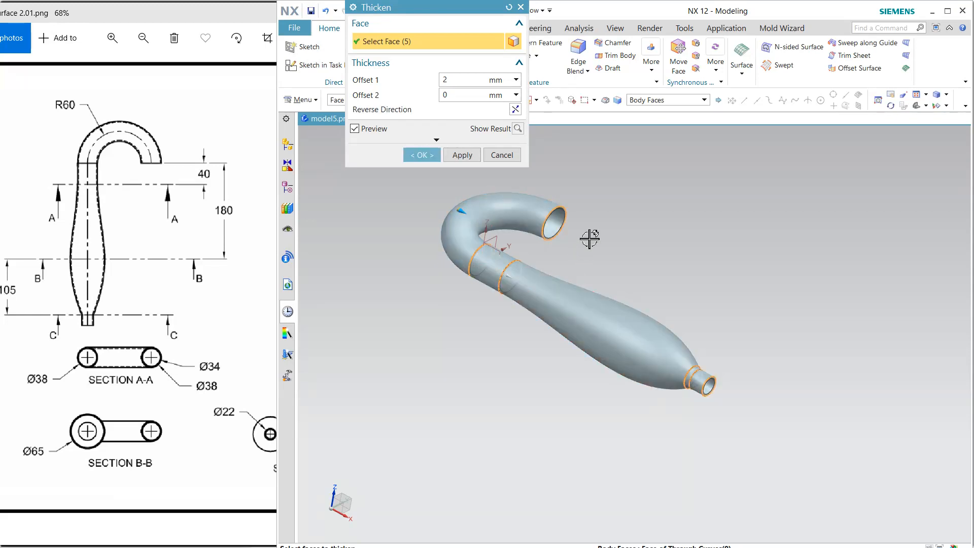
scroll(457, 211, up, 5)
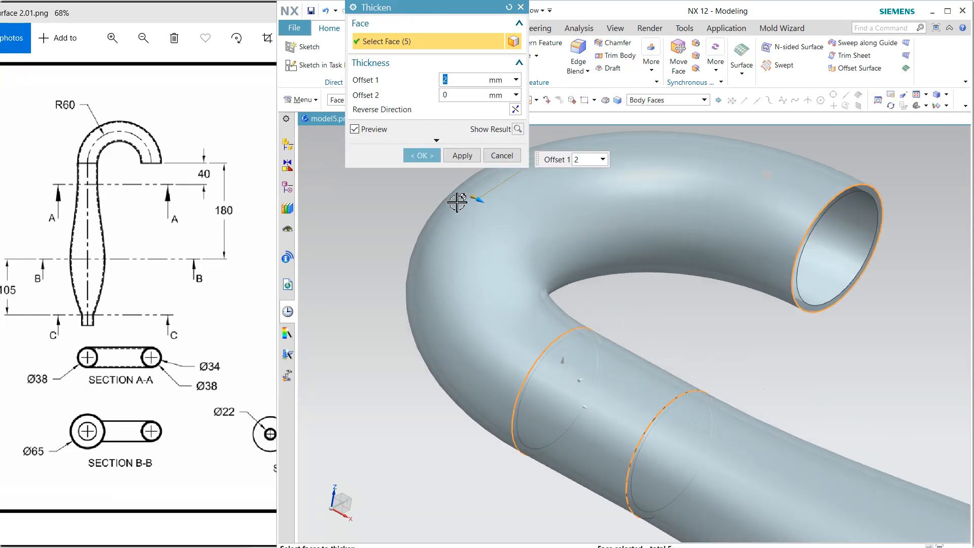
scroll(457, 202, down, 5)
middle_click(407, 207)
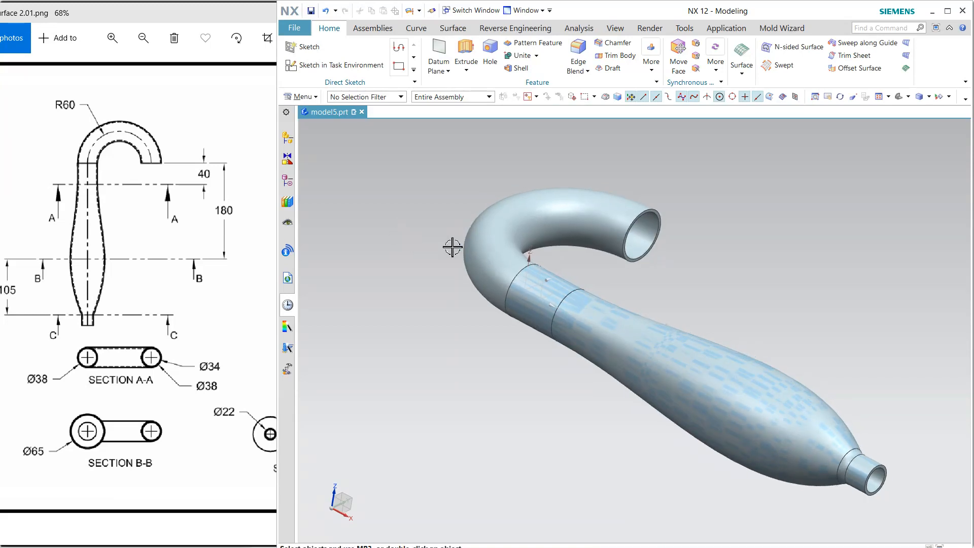
Hide the datum coordinate system and switch the display to studio shading
click(528, 283)
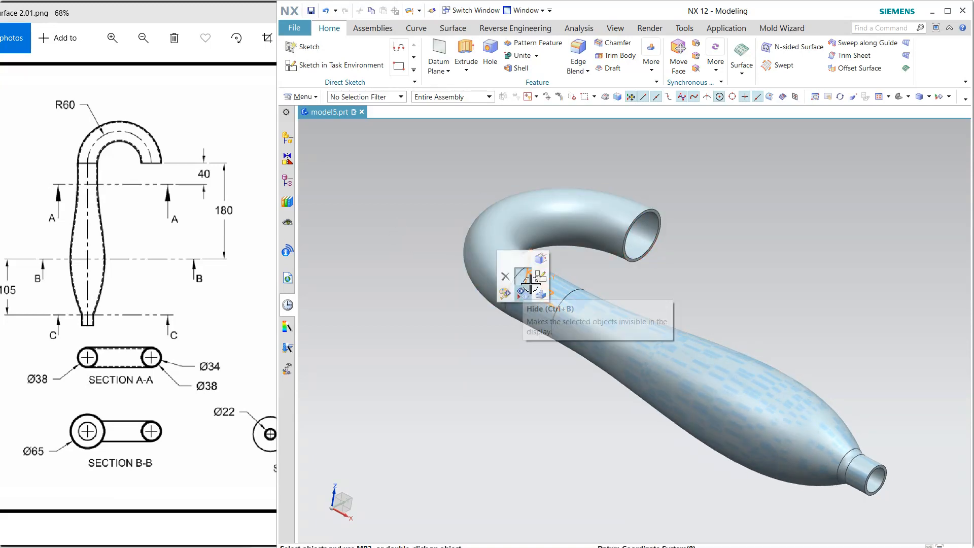
right_click(444, 165)
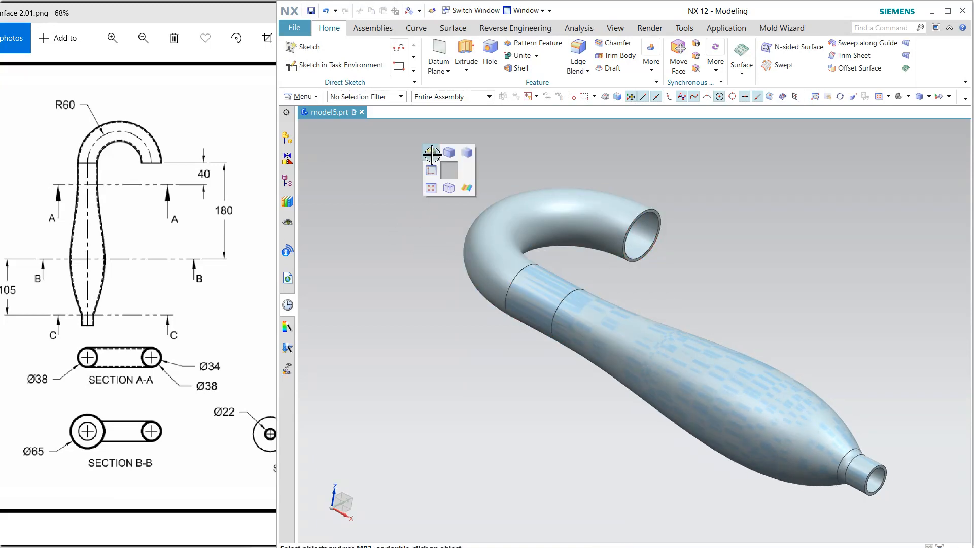
click(432, 154)
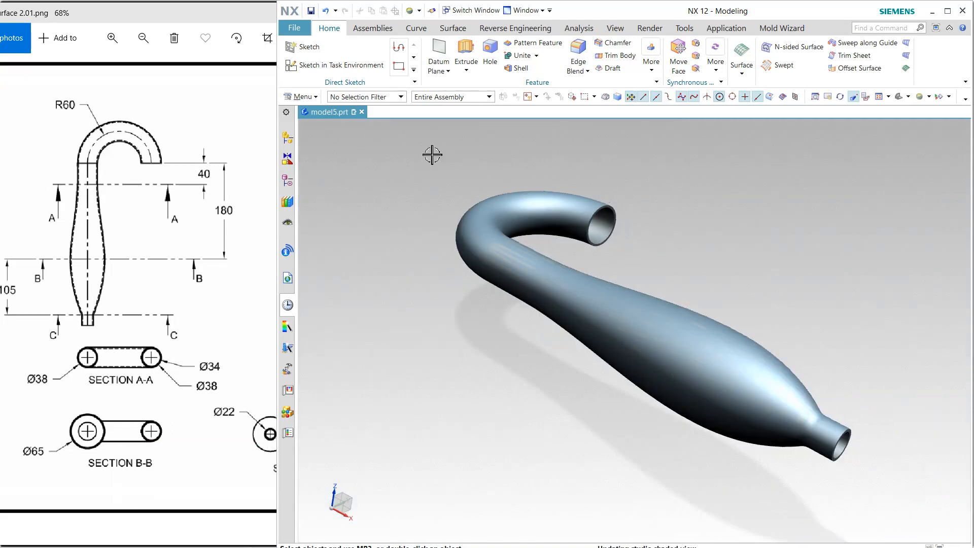
Apply the Varnished Pine wood studio material to the handle
click(288, 433)
drag(322, 393, 574, 317)
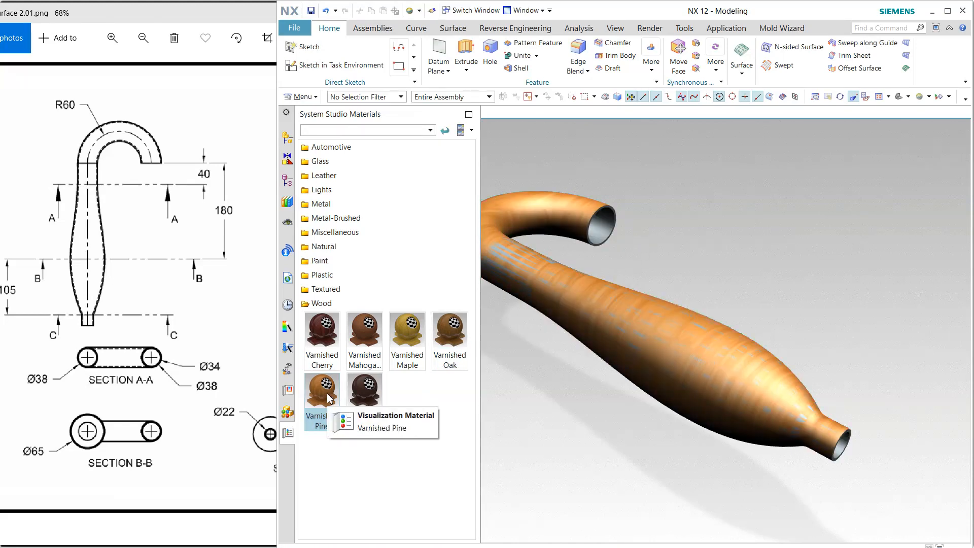
drag(323, 396, 578, 244)
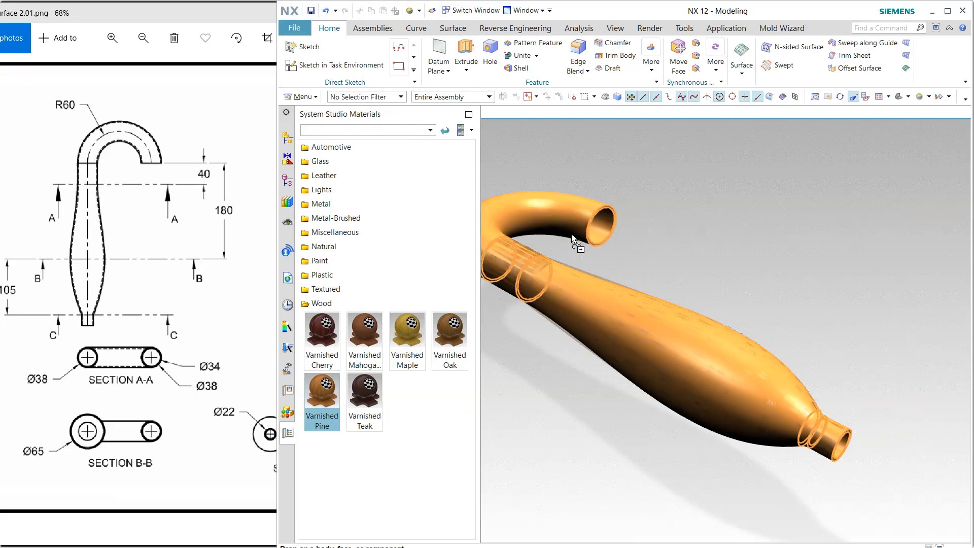
click(610, 250)
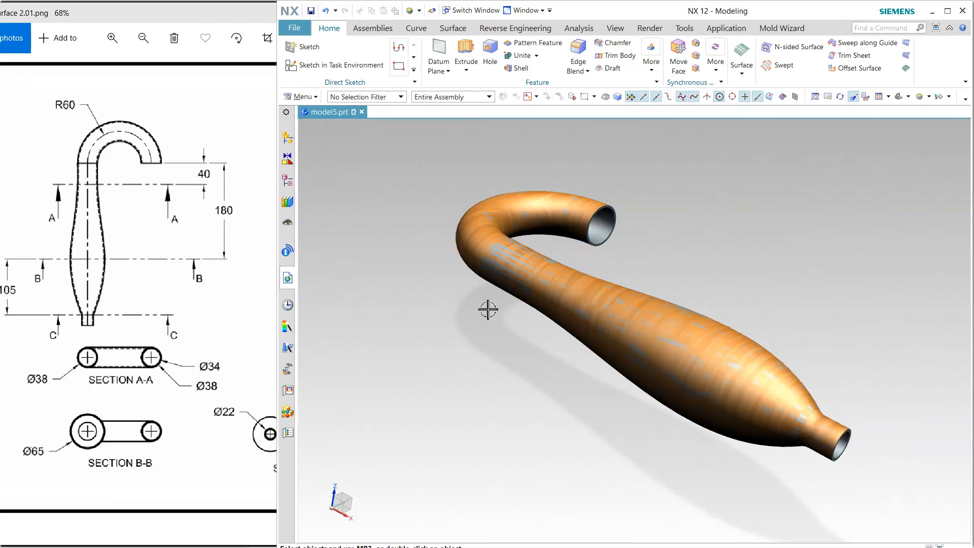
Hide the thickened body to check the sheet body beneath it, and show the thickened body again
click(287, 181)
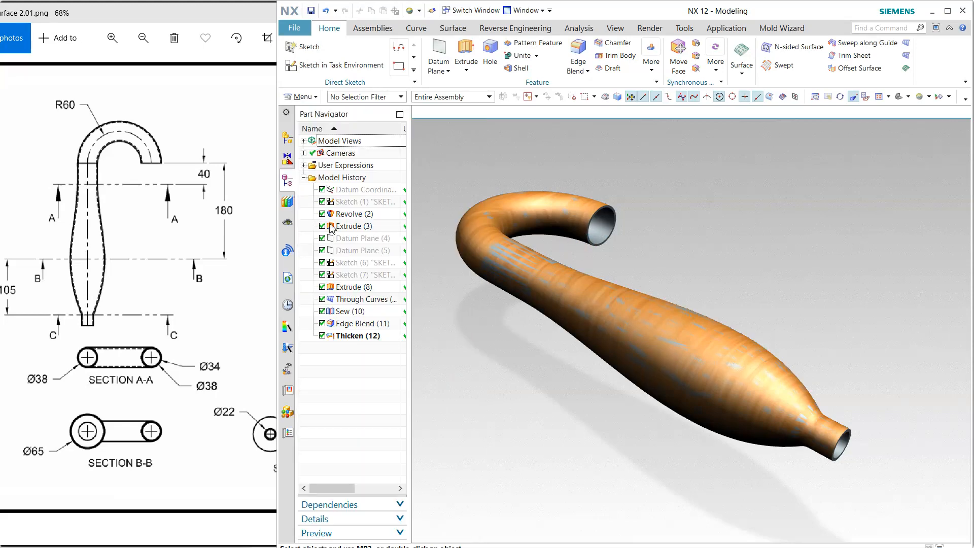
right_click(344, 336)
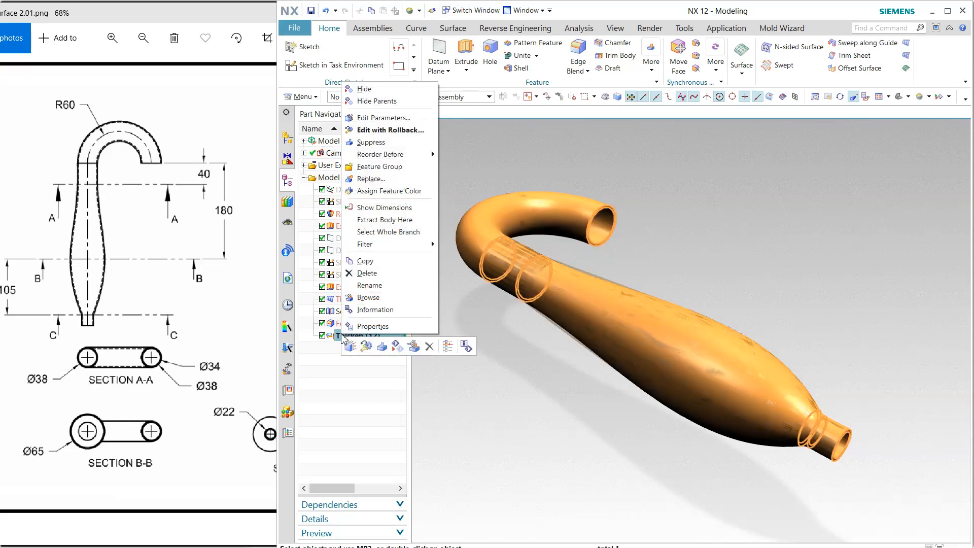
click(363, 89)
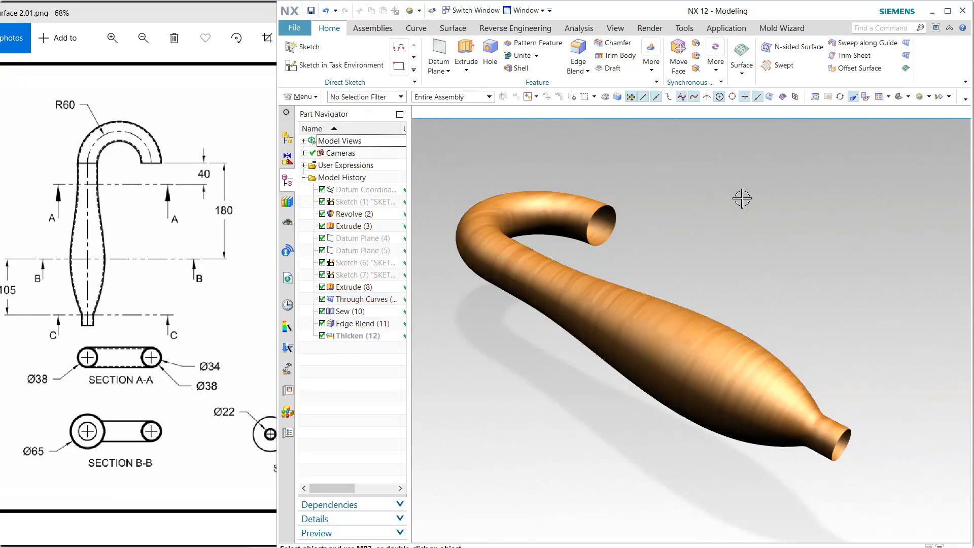
right_click(354, 338)
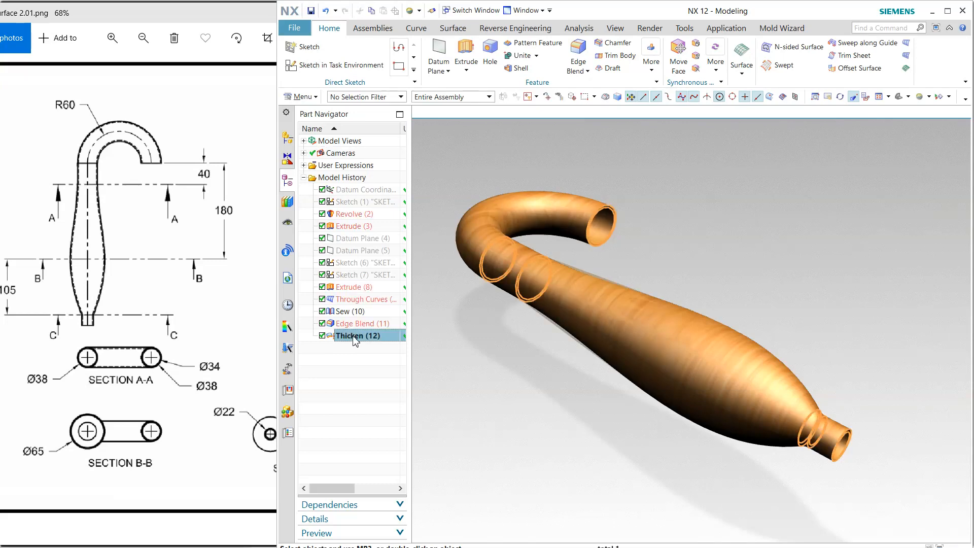
click(417, 106)
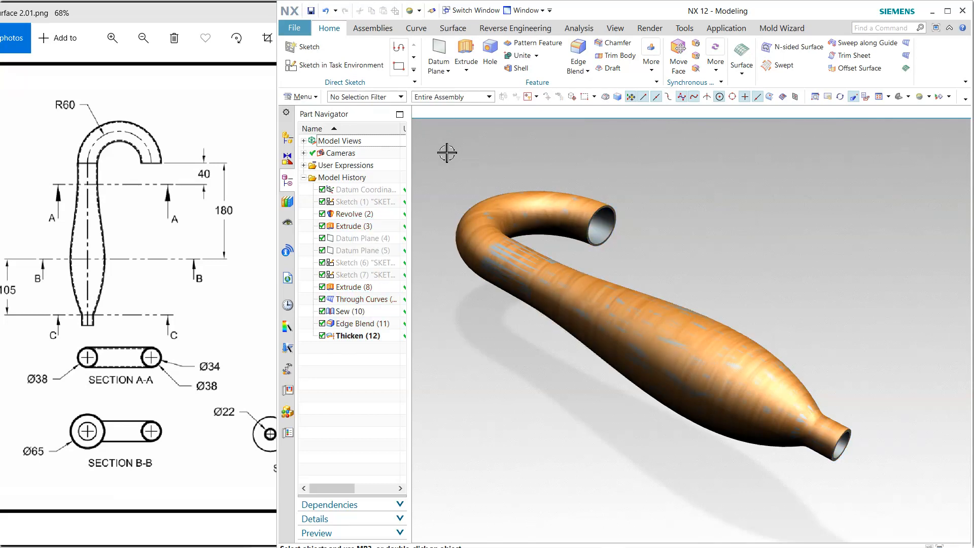
Hide the sewn sheet body and apply the Brushed Copper material to the thickened handle
right_click(350, 312)
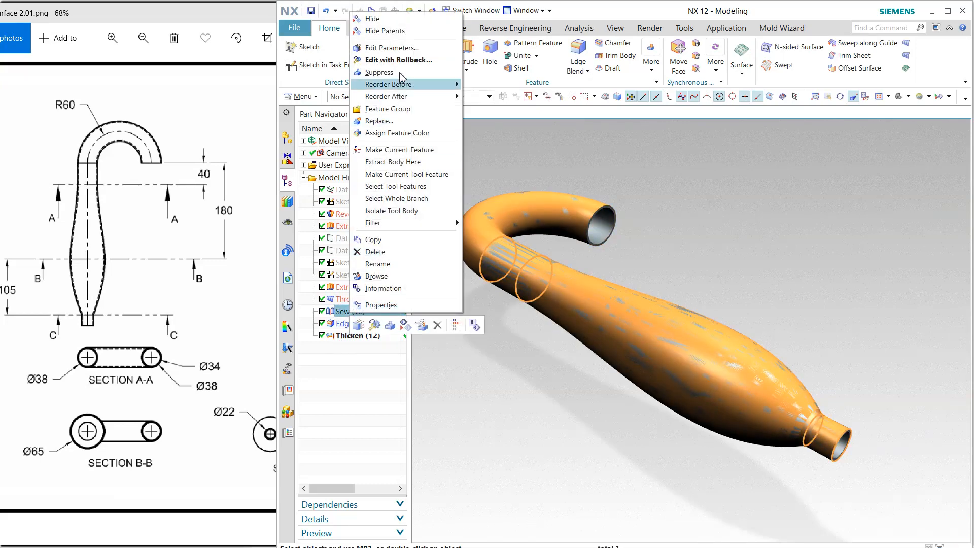
click(396, 27)
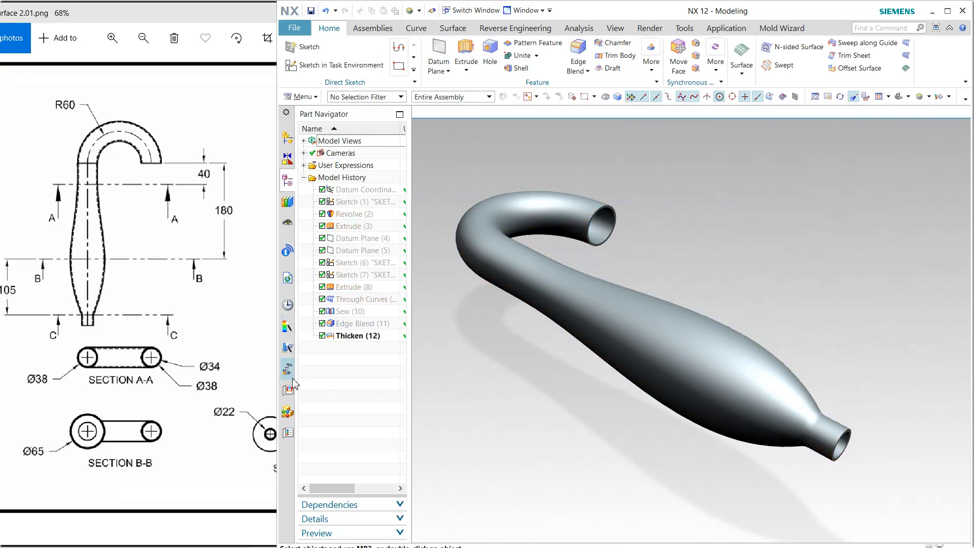
click(288, 412)
click(287, 435)
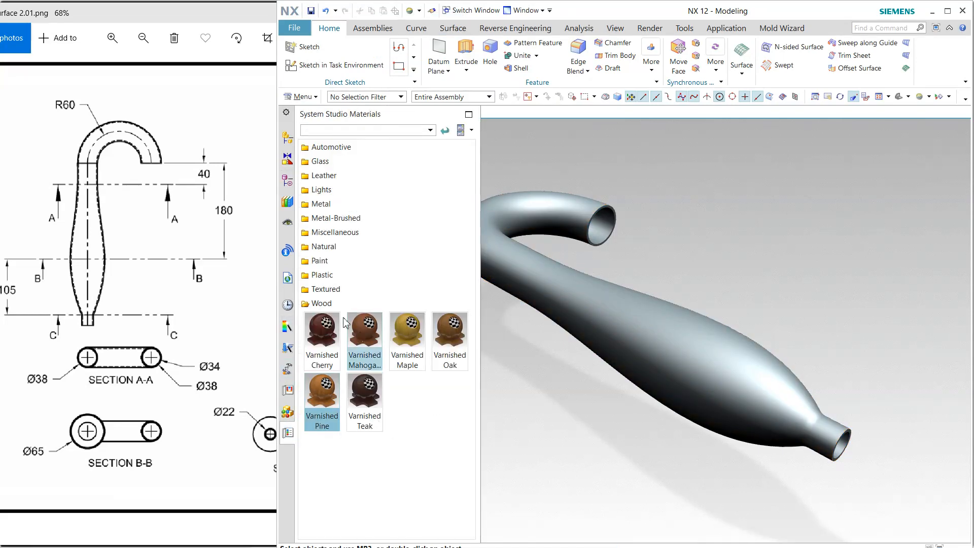
click(337, 218)
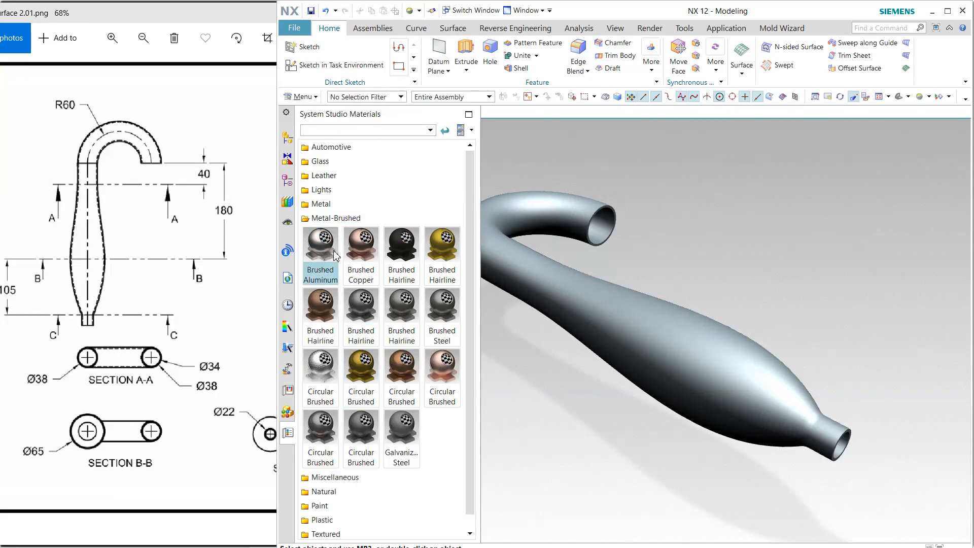
drag(361, 251, 597, 307)
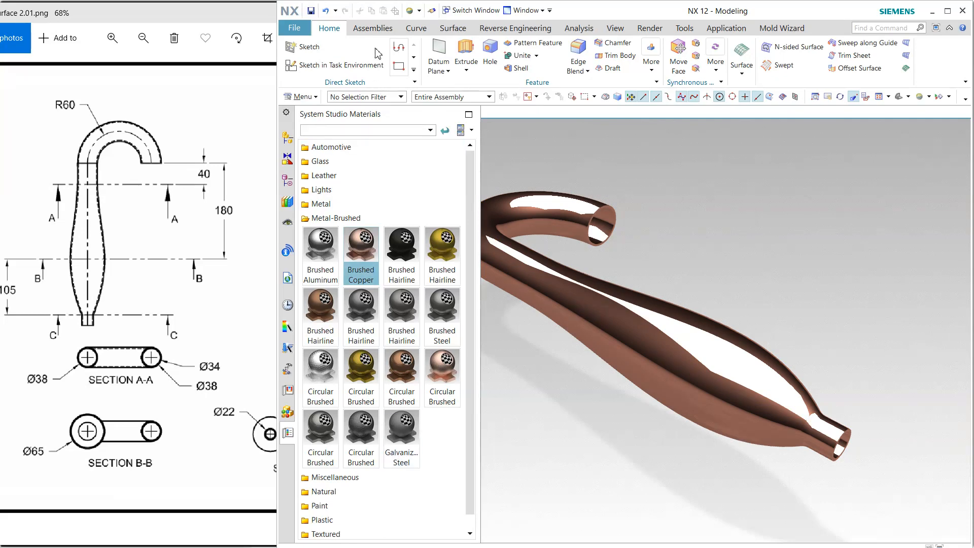
click(641, 35)
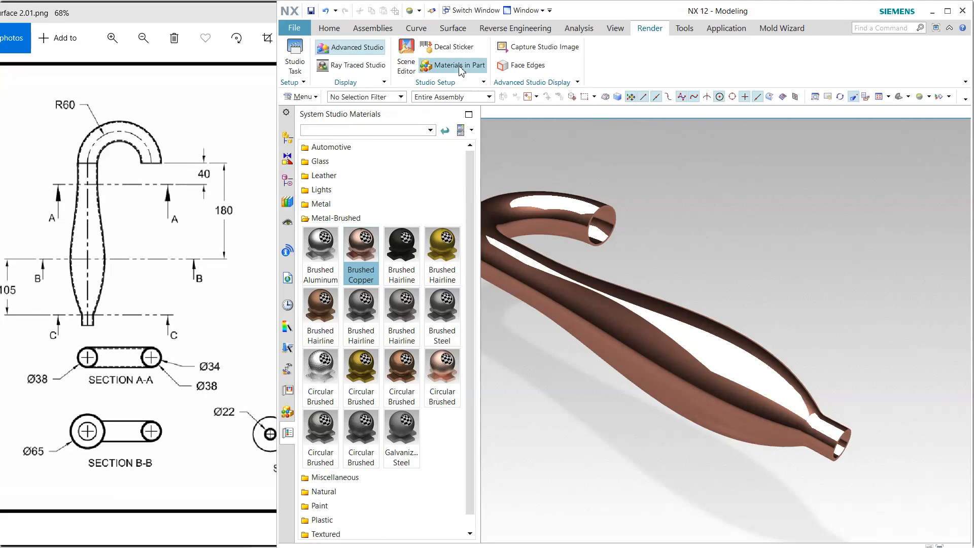
click(405, 52)
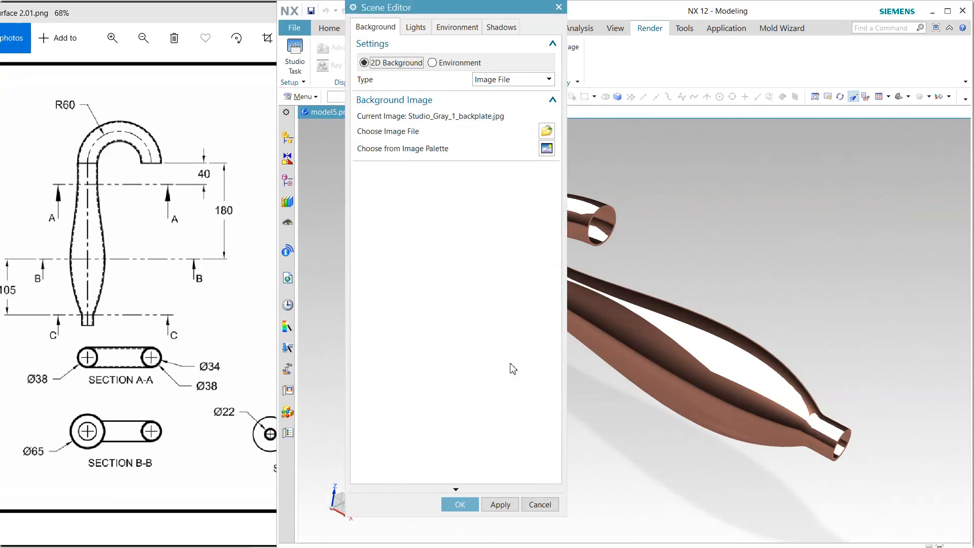
click(542, 504)
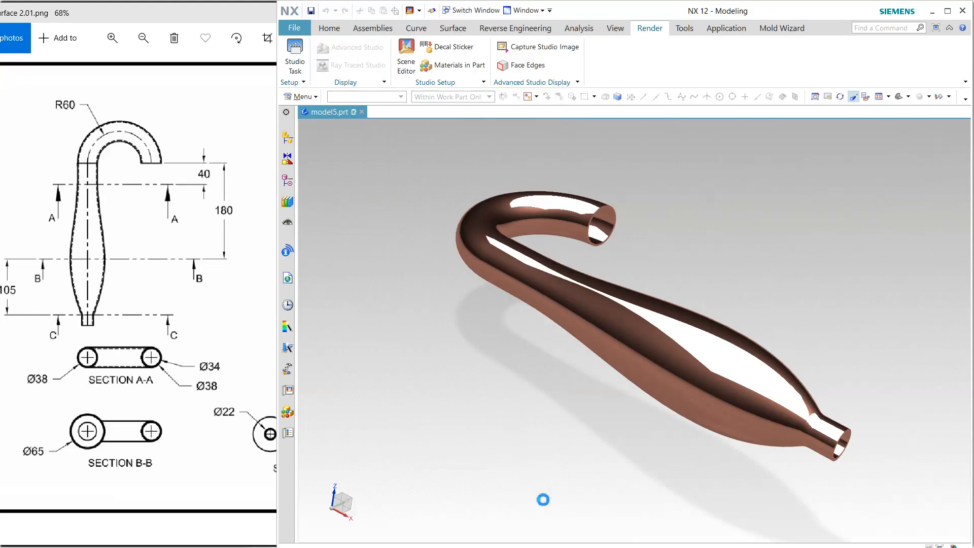
Apply the Black Studio 2 visualization scene to the model
click(287, 390)
drag(343, 279, 524, 296)
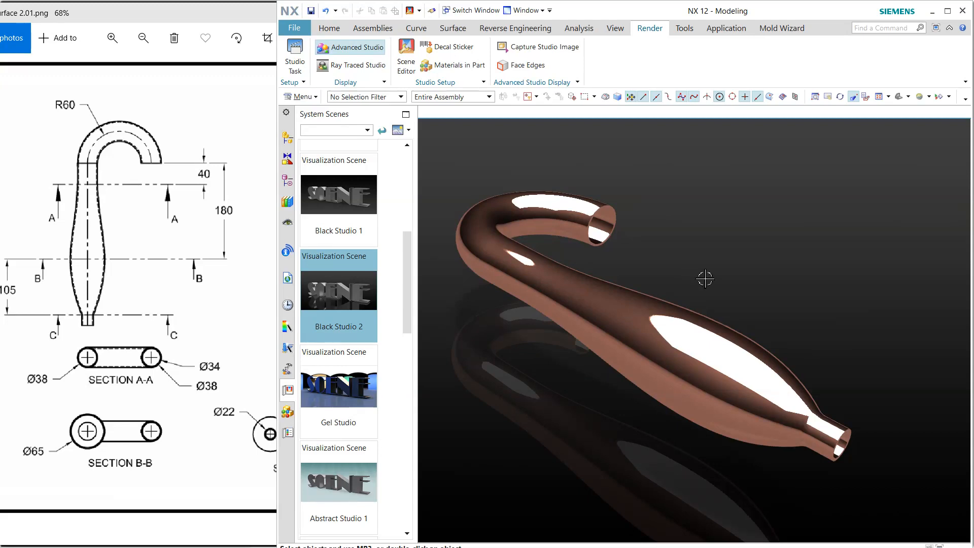